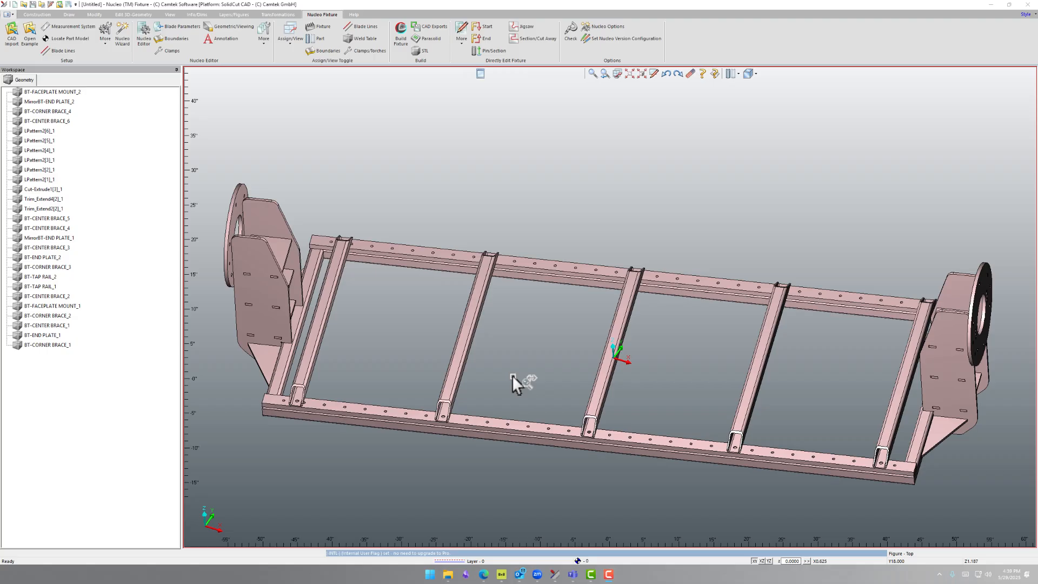
Locate the BASIC TRUNNION.X_T file in the Weld Table video folder in File Explorer
{"action": "left_click", "coordinate": [448, 574]}
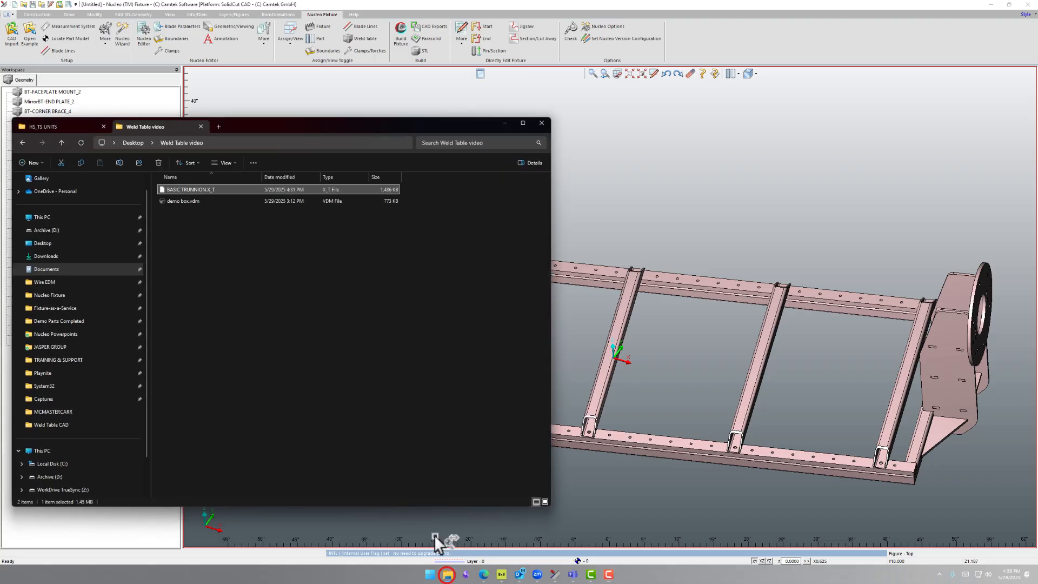
{"action": "left_click", "coordinate": [236, 189]}
{"action": "left_click_drag", "start_coordinate": [235, 190], "coordinate": [342, 234]}
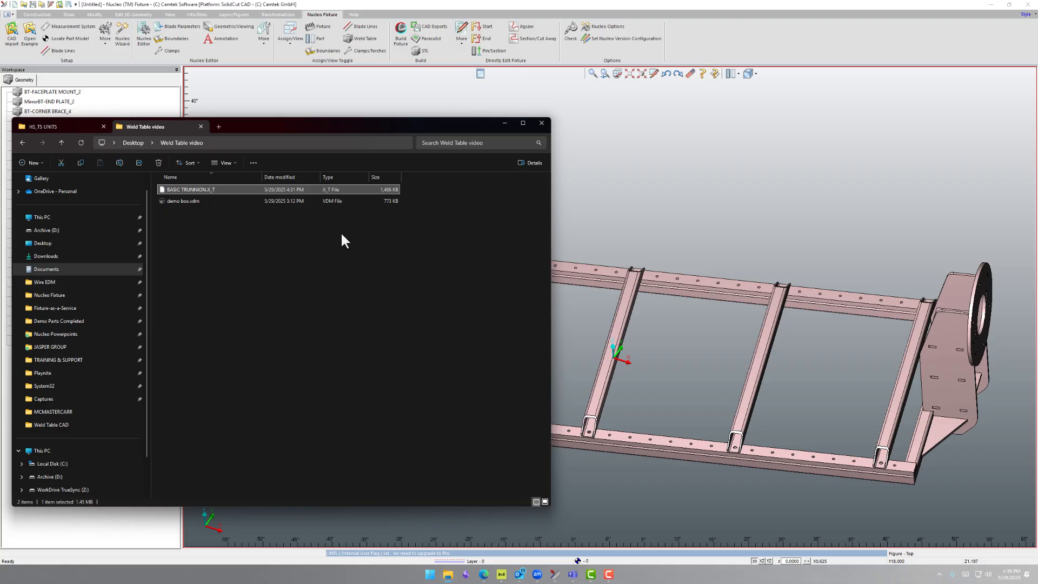
{"action": "left_click", "coordinate": [503, 125]}
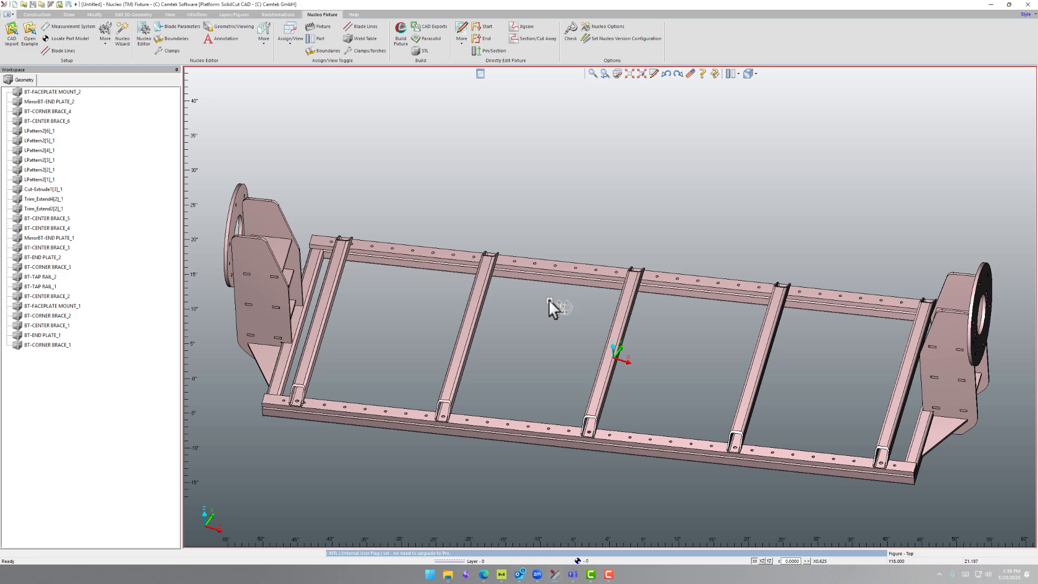
Identify the assembly's bodies by highlighting each one from BT-CORNER BRACE_1 up to BT-TAP RAIL_2 in the model
{"action": "mouse_move", "coordinate": [567, 309]}
{"action": "middle_mouse_down"}
{"action": "mouse_move", "coordinate": [567, 286]}
{"action": "mouse_move", "coordinate": [572, 304]}
{"action": "middle_mouse_up"}
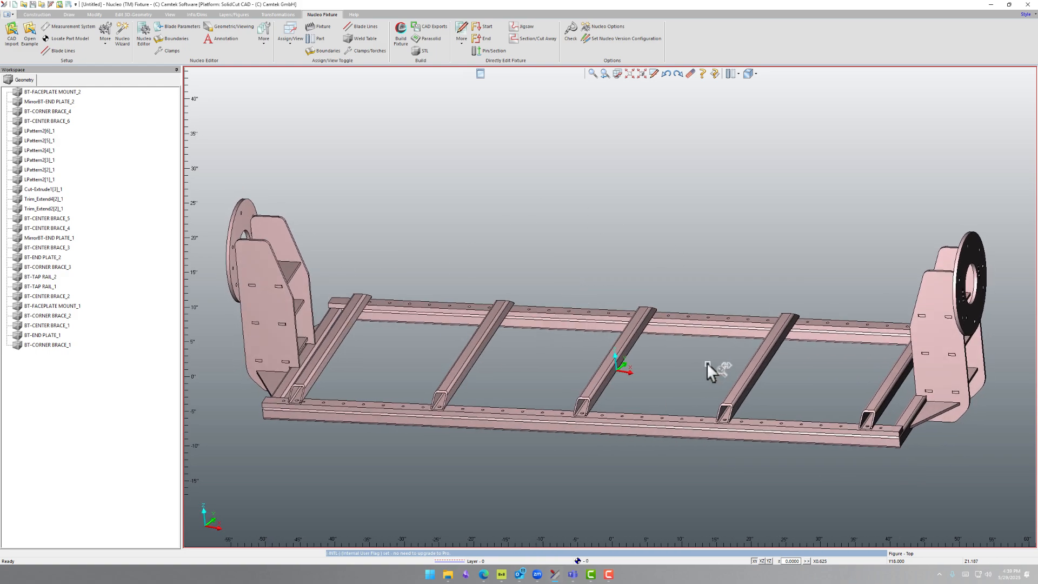
{"action": "scroll", "coordinate": [701, 358], "scroll_direction": "down", "scroll_amount": 1}
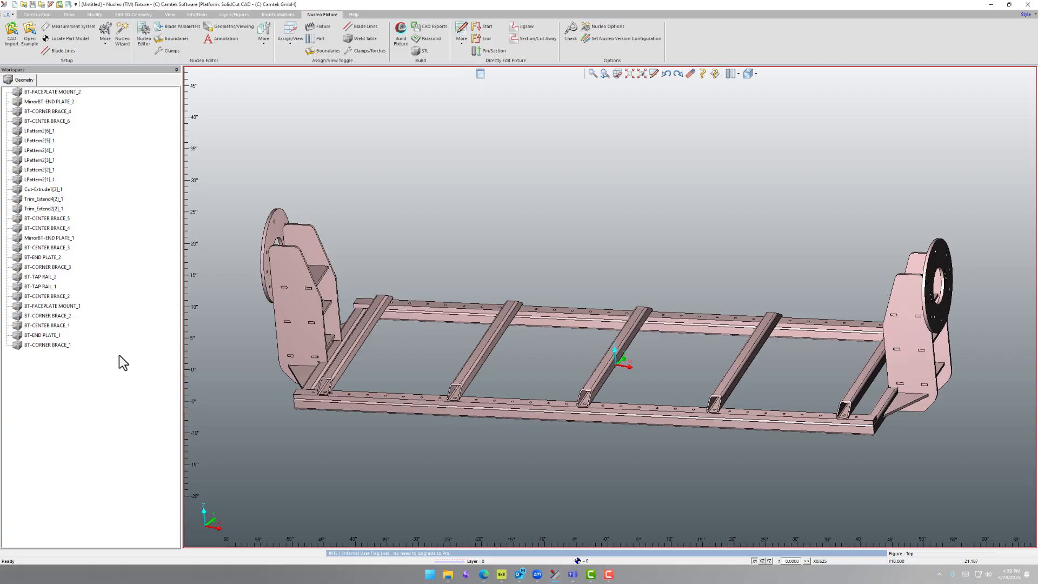
{"action": "left_click", "coordinate": [46, 348]}
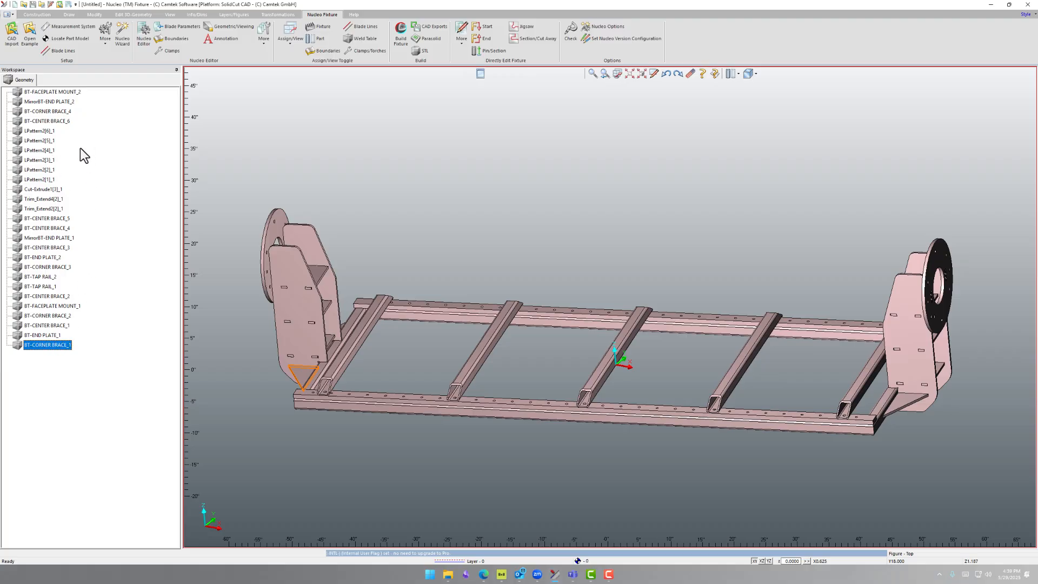
{"action": "left_click", "coordinate": [41, 335]}
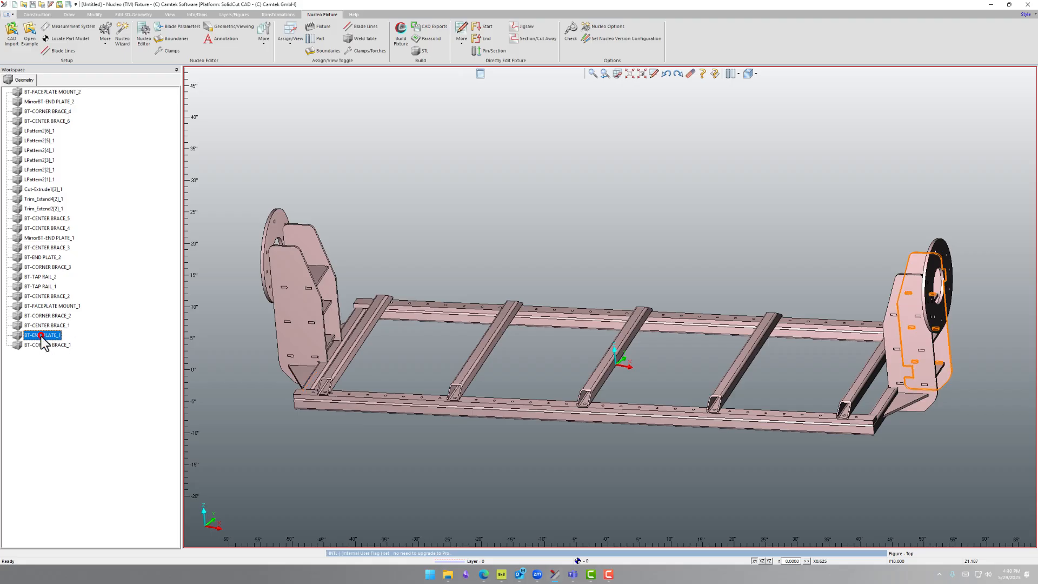
{"action": "left_click", "coordinate": [44, 326]}
{"action": "left_click", "coordinate": [43, 316]}
{"action": "left_click", "coordinate": [44, 306]}
{"action": "left_click", "coordinate": [45, 296]}
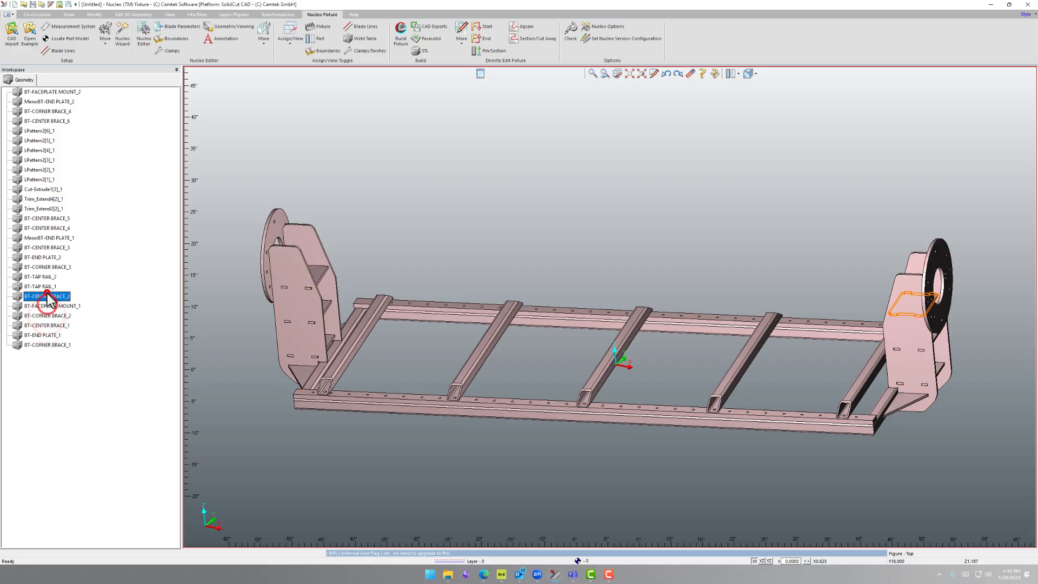
{"action": "left_click", "coordinate": [45, 286]}
{"action": "left_click", "coordinate": [40, 277]}
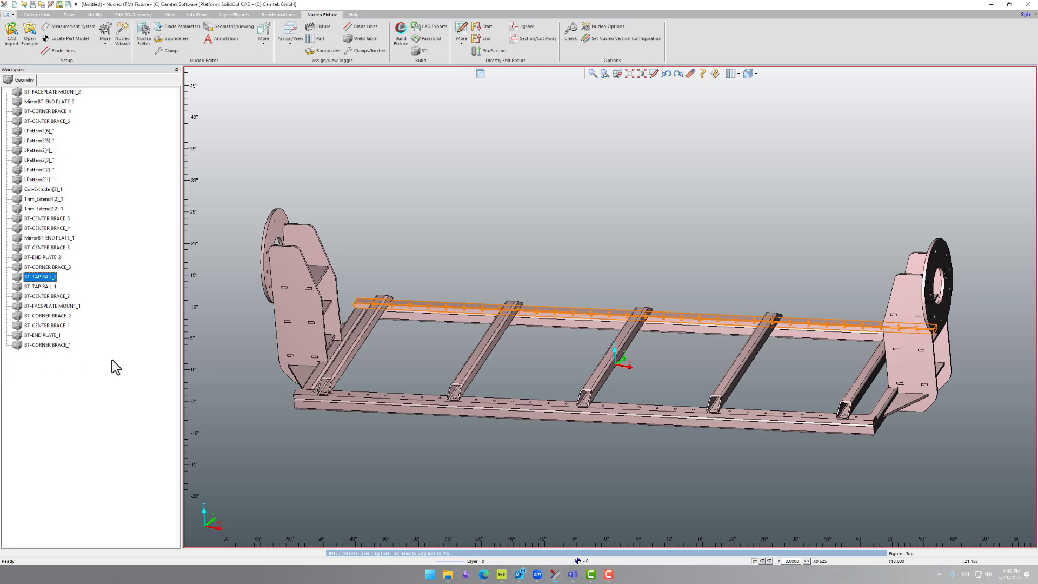
{"action": "right_click", "coordinate": [27, 346]}
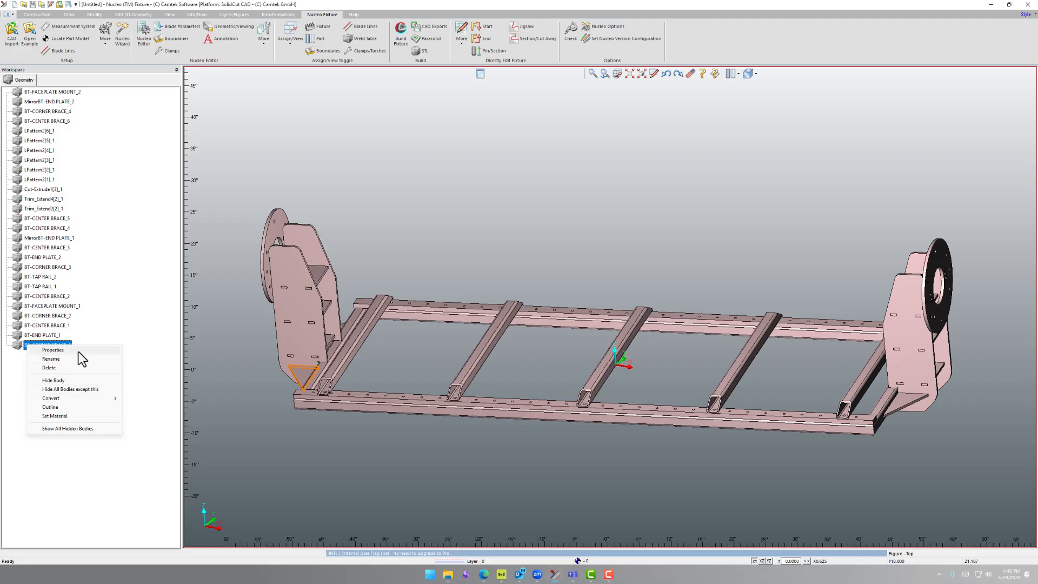
{"action": "right_click", "coordinate": [33, 336]}
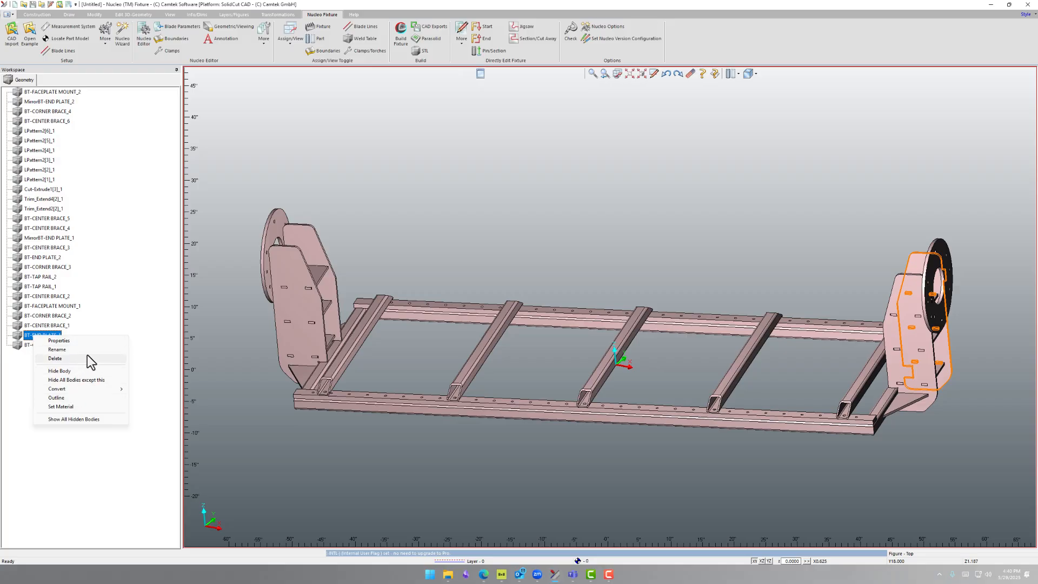
{"action": "left_click", "coordinate": [92, 452]}
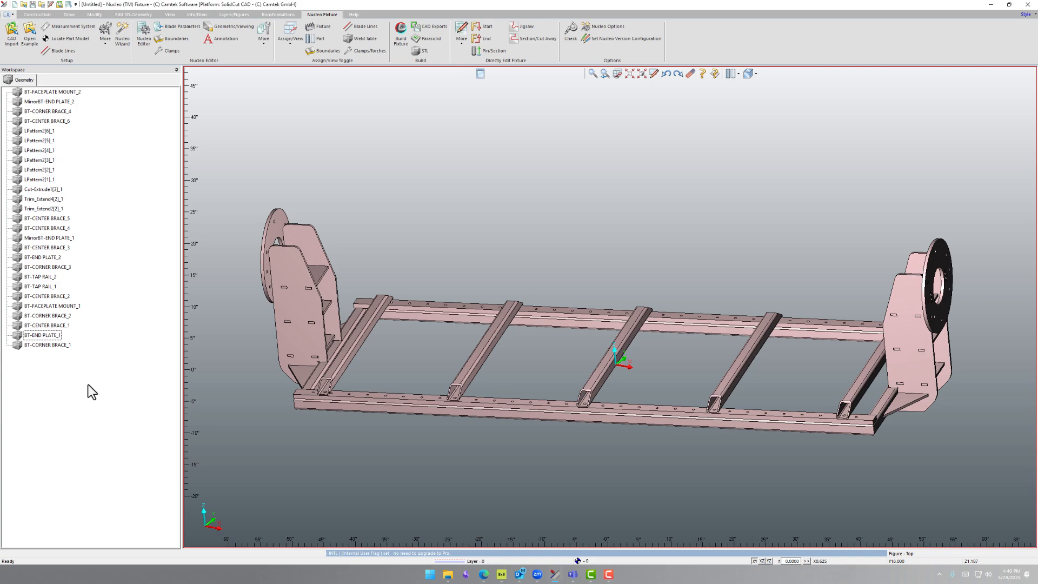
Rotate all bodies so the top face of the middle cross tube aligns with the XY plane, using that plane as datum
{"action": "middle_click_drag", "start_coordinate": [614, 338], "coordinate": [632, 328]}
{"action": "scroll", "coordinate": [630, 356], "scroll_direction": "up", "scroll_amount": 5}
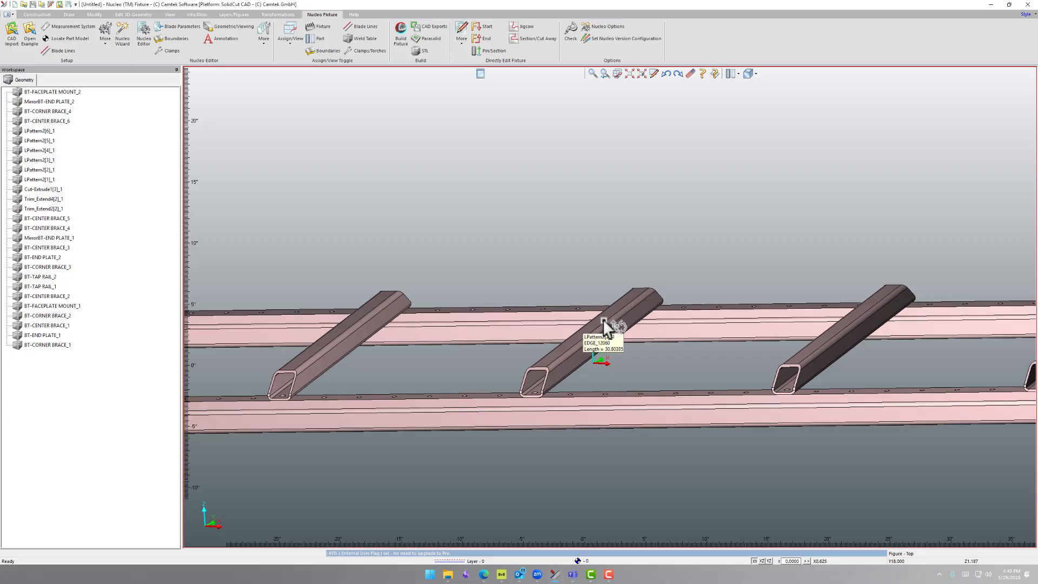
{"action": "scroll", "coordinate": [614, 339], "scroll_direction": "down", "scroll_amount": 5}
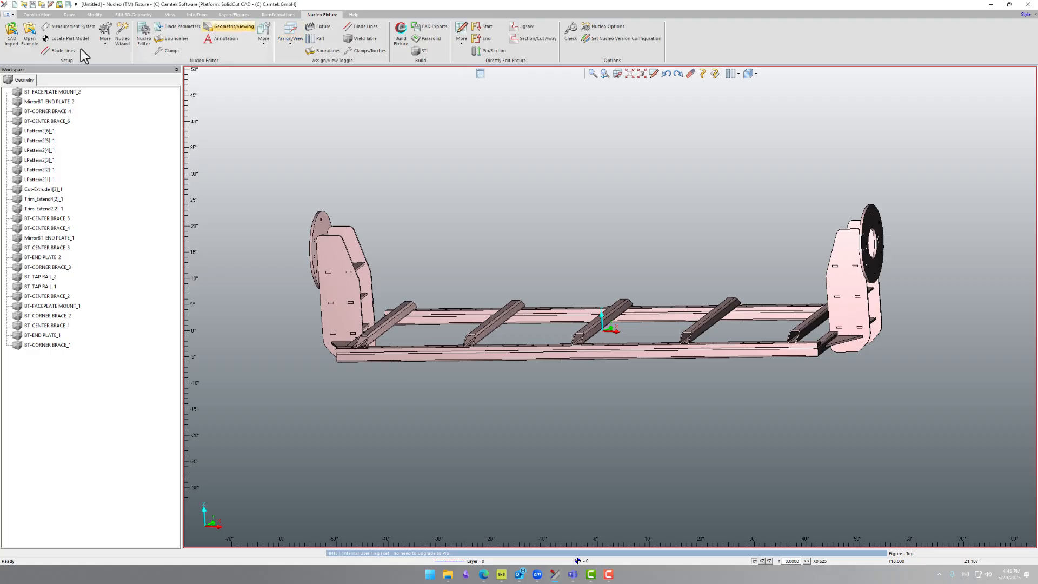
{"action": "left_click", "coordinate": [104, 37]}
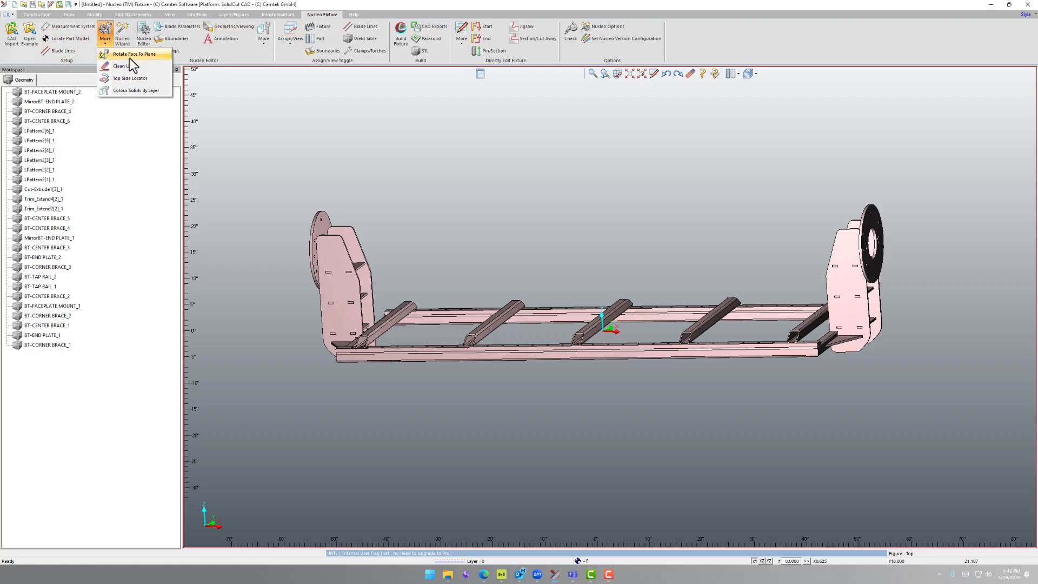
{"action": "left_click", "coordinate": [152, 55]}
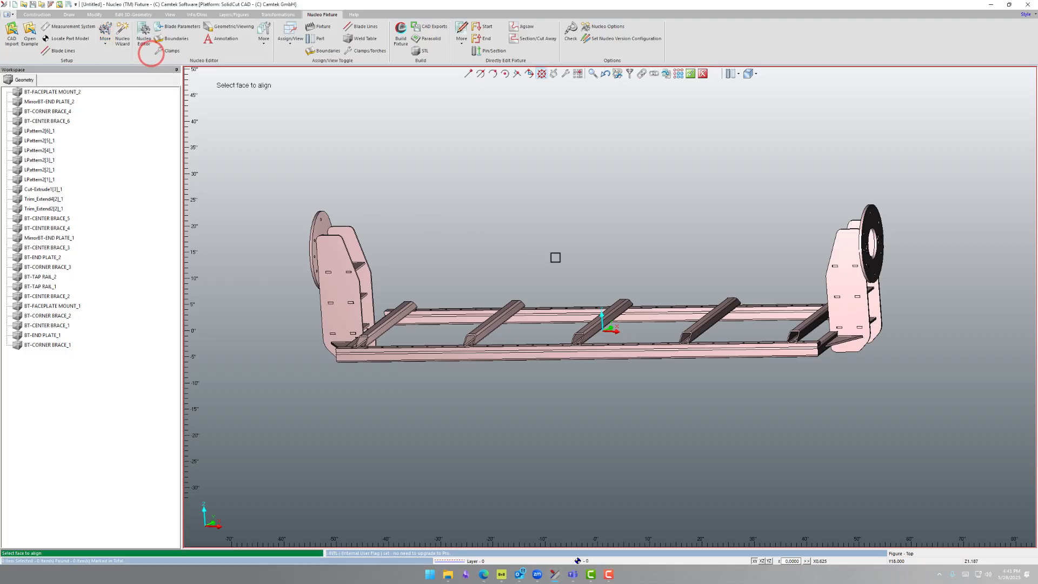
{"action": "scroll", "coordinate": [605, 314], "scroll_direction": "up", "scroll_amount": 3}
{"action": "left_click", "coordinate": [604, 314]}
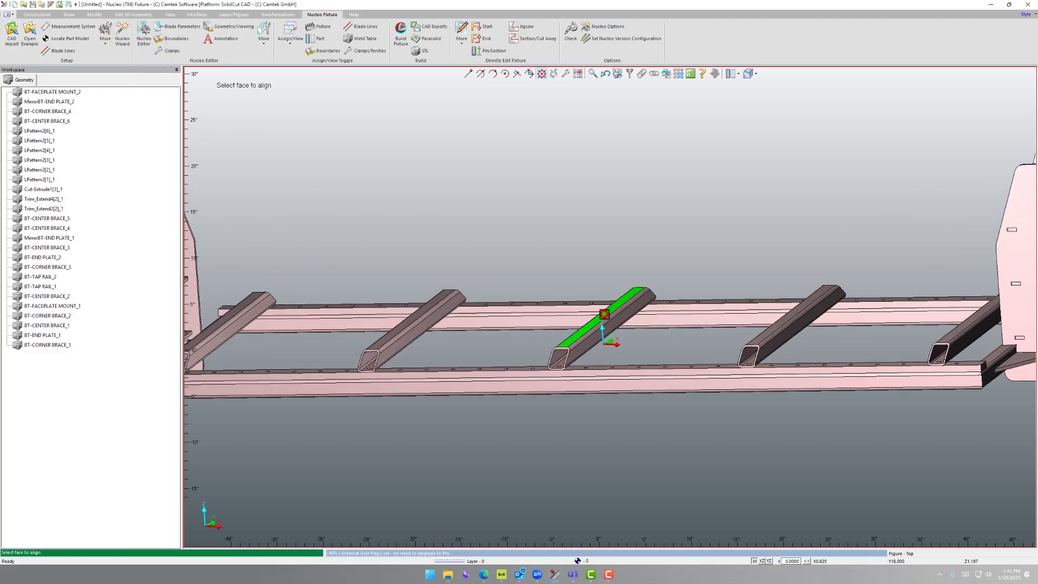
{"action": "scroll", "coordinate": [610, 311], "scroll_direction": "down", "scroll_amount": 3}
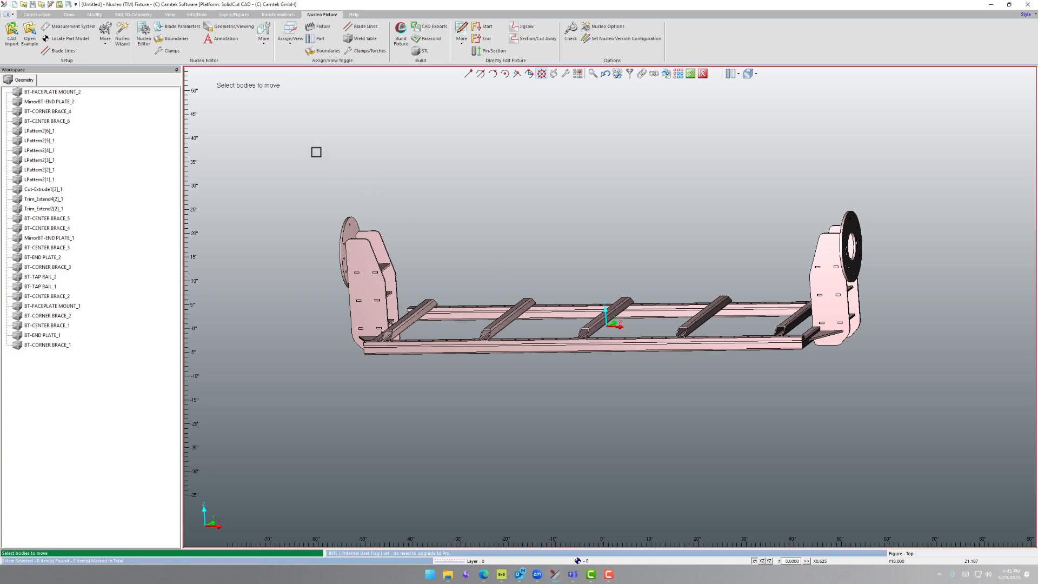
{"action": "left_click_drag", "start_coordinate": [299, 141], "coordinate": [905, 432]}
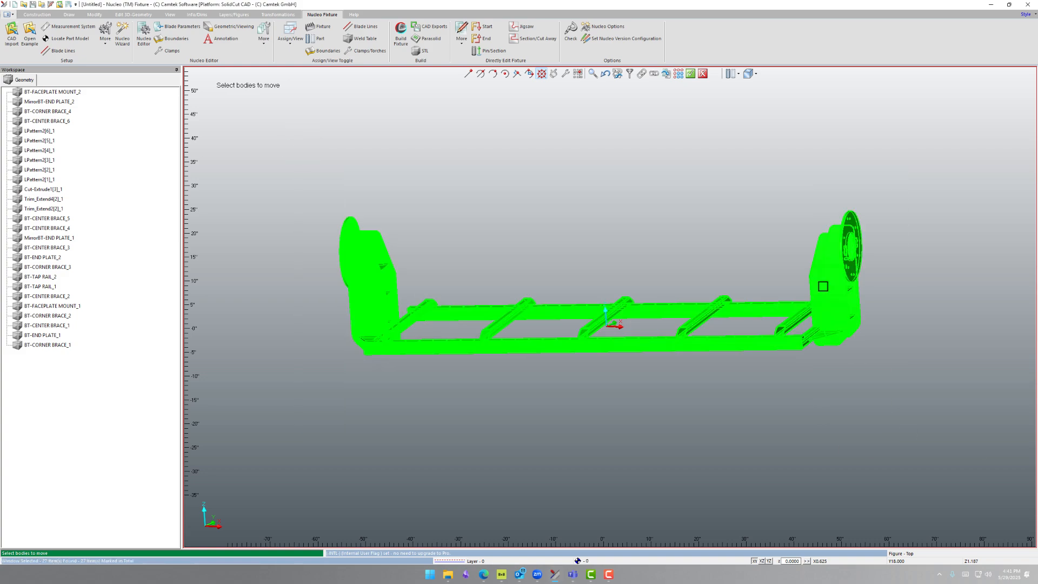
{"action": "left_click", "coordinate": [690, 73]}
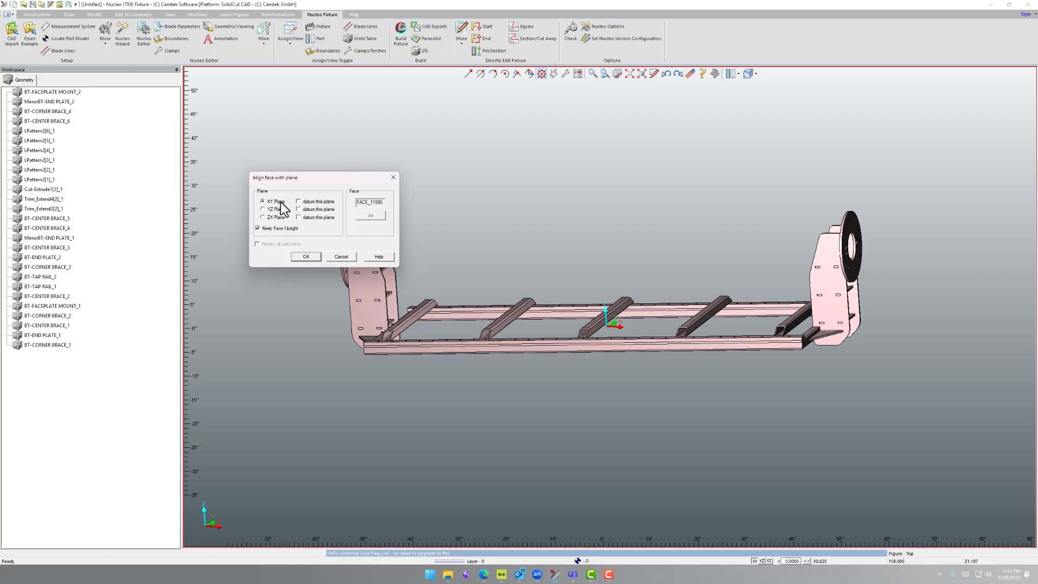
{"action": "left_click", "coordinate": [298, 202]}
{"action": "left_click", "coordinate": [306, 256]}
Check the assembly's height and orientation relative to the origin, including from the XY plan view
{"action": "scroll", "coordinate": [642, 316], "scroll_direction": "up", "scroll_amount": 2}
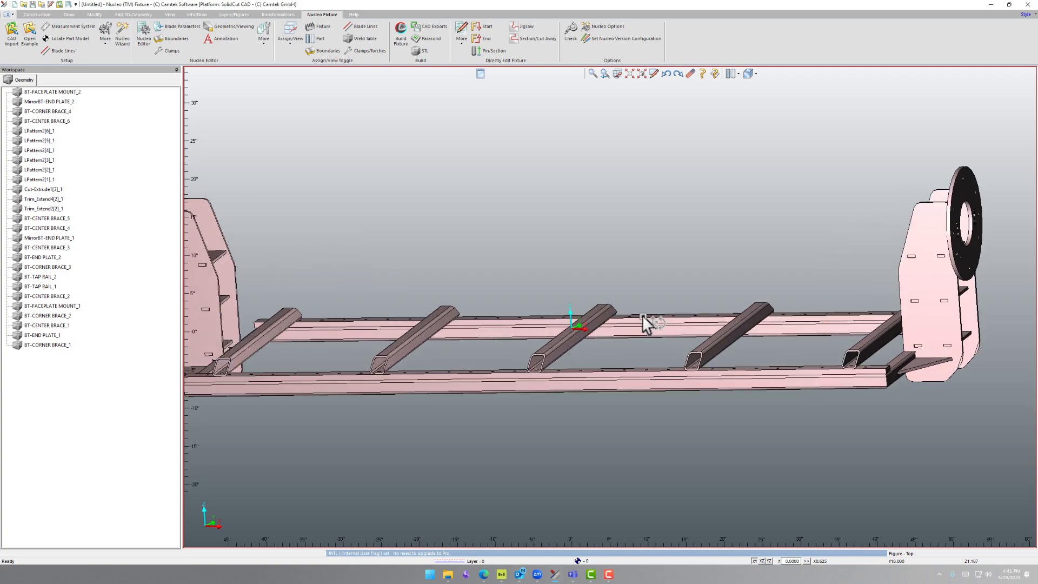
{"action": "scroll", "coordinate": [642, 315], "scroll_direction": "up", "scroll_amount": 1}
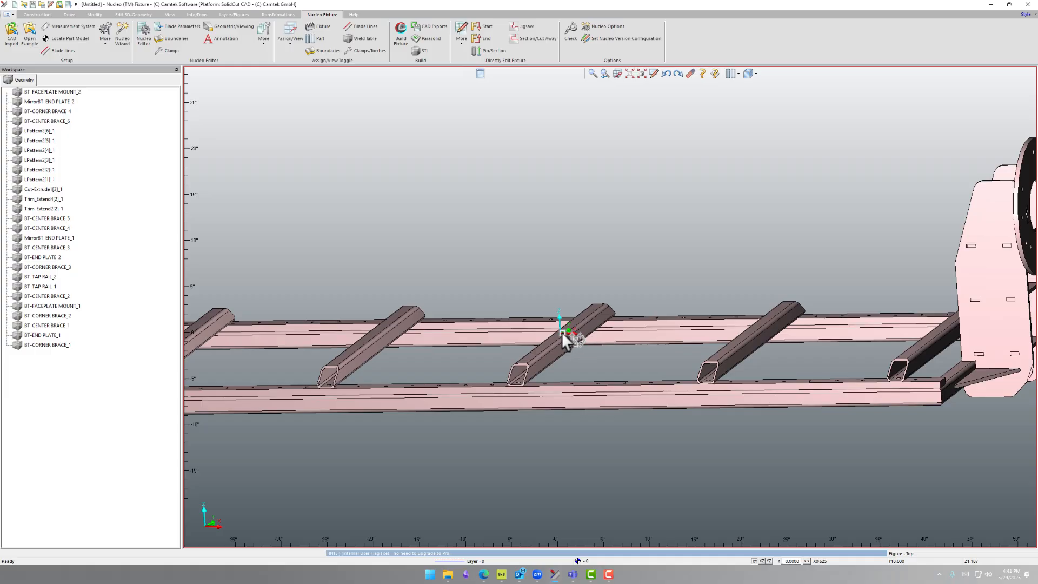
{"action": "scroll", "coordinate": [563, 332], "scroll_direction": "down", "scroll_amount": 3}
{"action": "mouse_move", "coordinate": [569, 330]}
{"action": "middle_mouse_down"}
{"action": "mouse_move", "coordinate": [590, 373]}
{"action": "mouse_move", "coordinate": [595, 331]}
{"action": "mouse_move", "coordinate": [578, 304]}
{"action": "mouse_move", "coordinate": [562, 317]}
{"action": "middle_mouse_up"}
{"action": "left_click", "coordinate": [749, 74]}
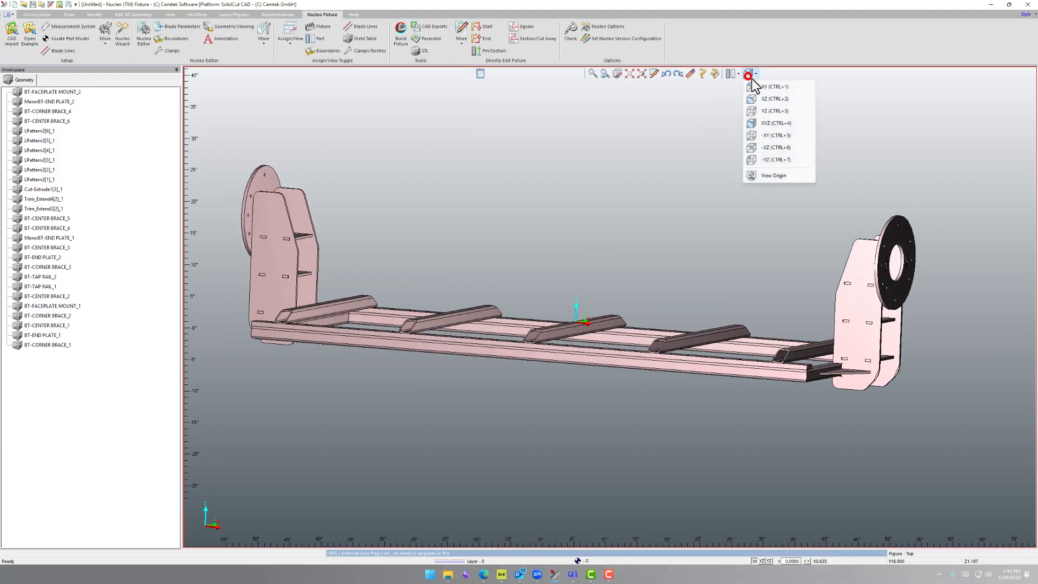
{"action": "left_click", "coordinate": [772, 87]}
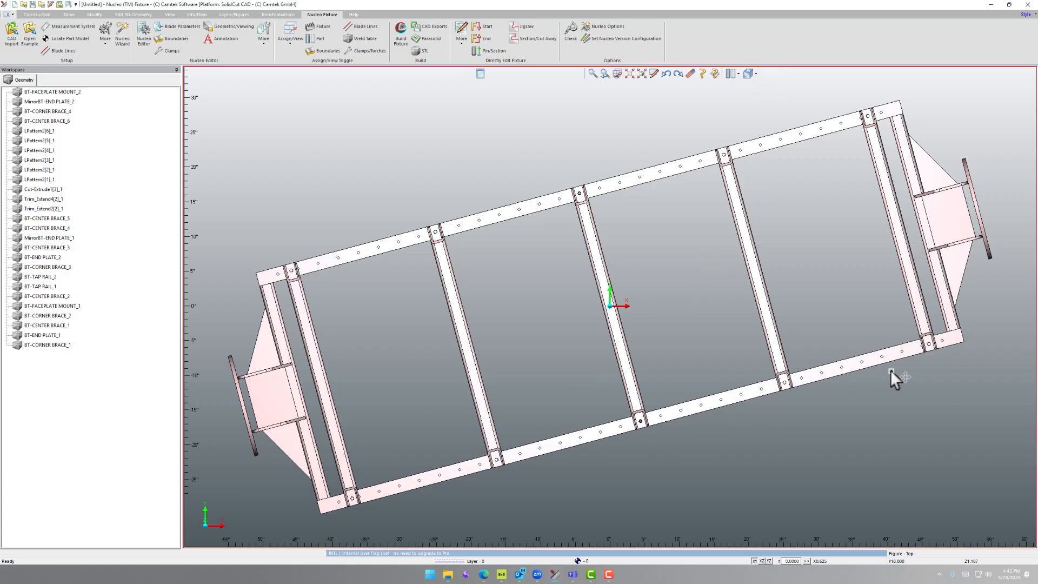
Rotate all bodies so the front rail's outer side face aligns with the ZX plane, with Keep Face Upright turned off
{"action": "middle_click_drag", "start_coordinate": [608, 345], "coordinate": [504, 256]}
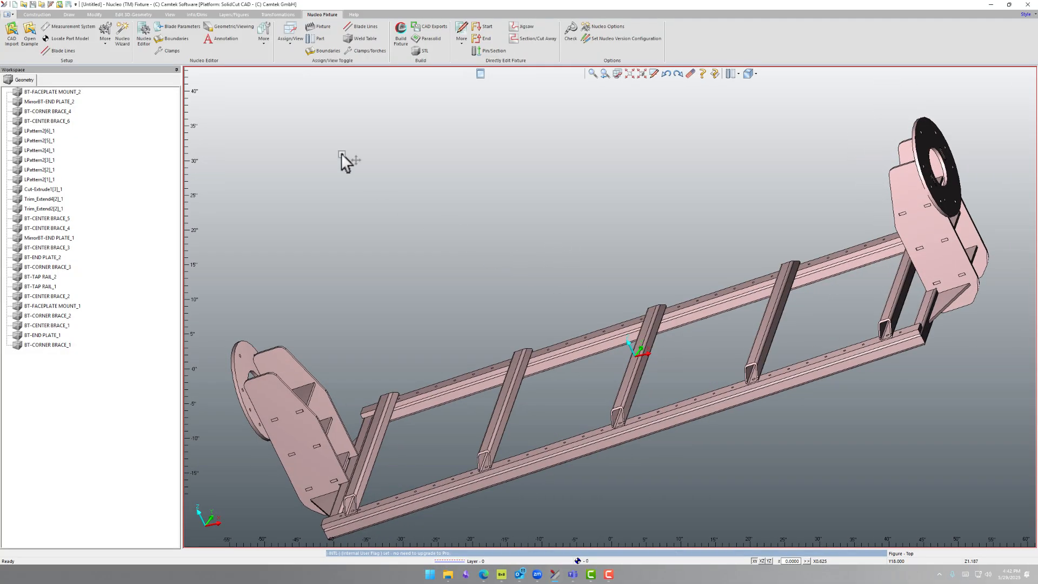
{"action": "left_click", "coordinate": [104, 34]}
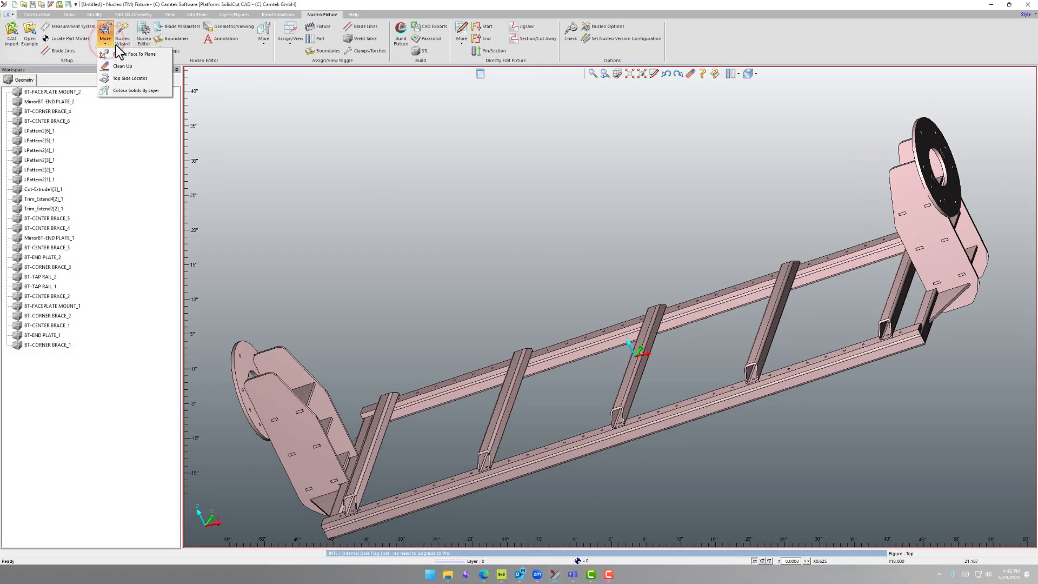
{"action": "left_click", "coordinate": [134, 54]}
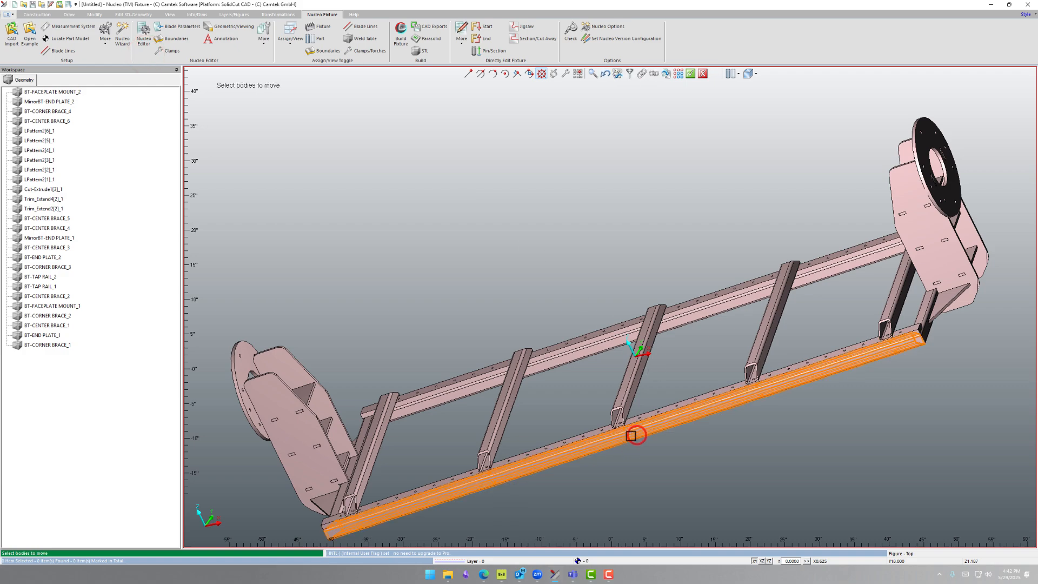
{"action": "left_click", "coordinate": [637, 435]}
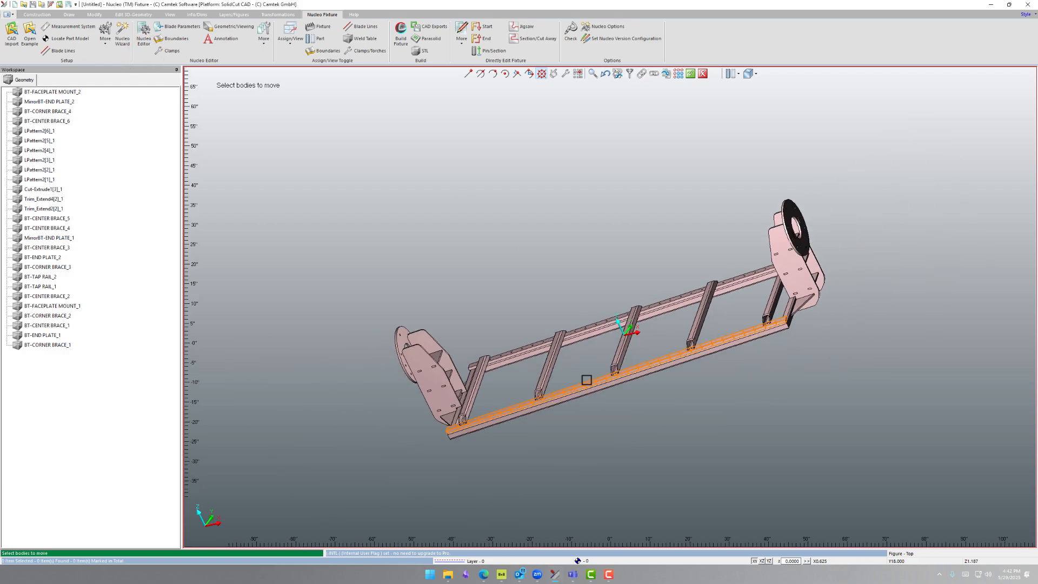
{"action": "left_click_drag", "start_coordinate": [302, 148], "coordinate": [901, 442]}
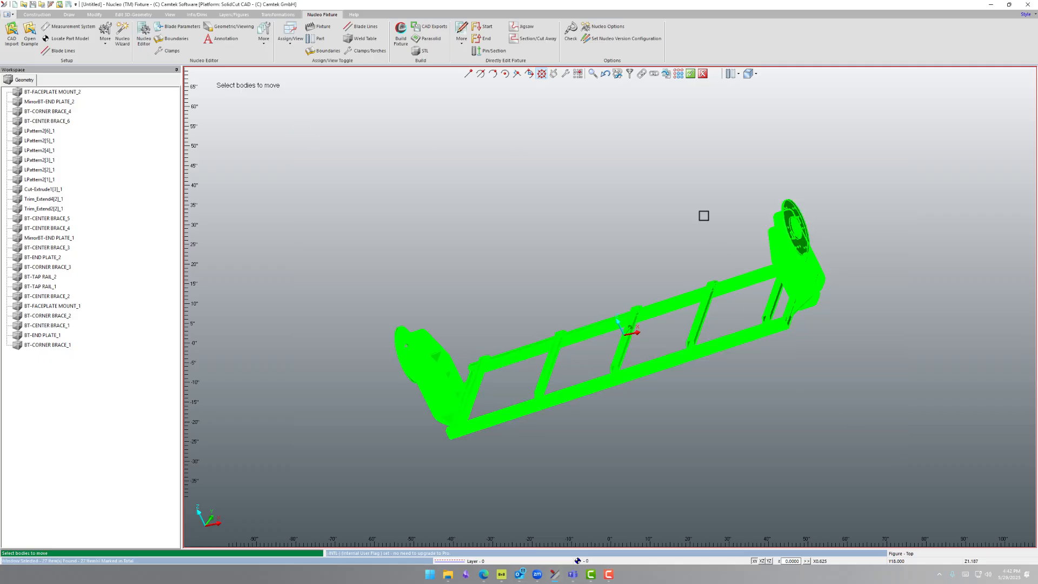
{"action": "left_click", "coordinate": [690, 74]}
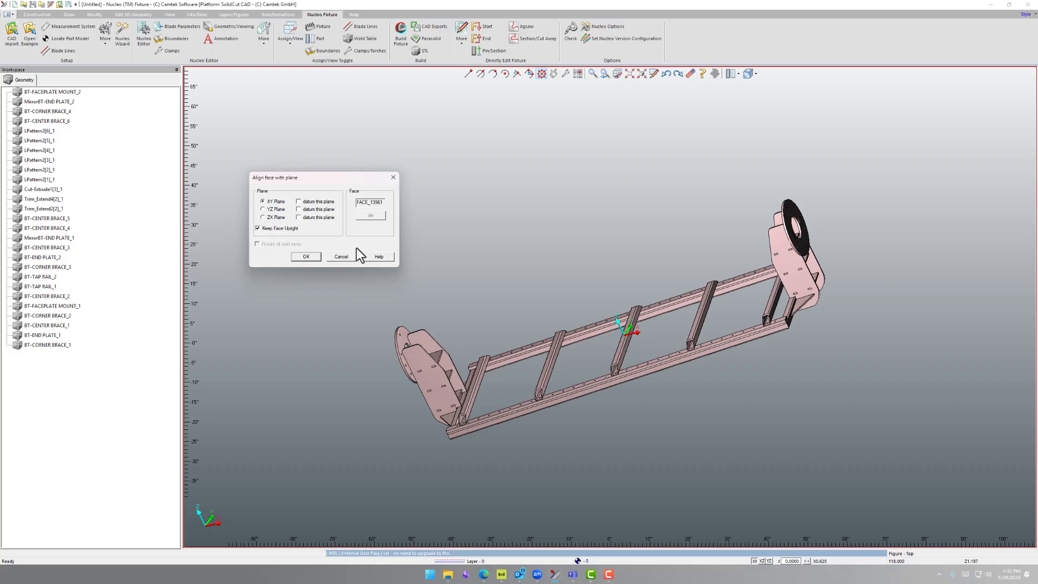
{"action": "left_click", "coordinate": [262, 217]}
{"action": "left_click", "coordinate": [258, 228]}
{"action": "left_click", "coordinate": [306, 256]}
{"action": "left_click", "coordinate": [602, 327]}
Translate all bodies from the midpoint of the middle cross tube to the origin in plan view, leaving the switched-off layers off
{"action": "mouse_move", "coordinate": [630, 336]}
{"action": "middle_mouse_down"}
{"action": "mouse_move", "coordinate": [643, 322]}
{"action": "mouse_move", "coordinate": [632, 310]}
{"action": "mouse_move", "coordinate": [656, 324]}
{"action": "mouse_move", "coordinate": [626, 324]}
{"action": "mouse_move", "coordinate": [656, 326]}
{"action": "mouse_move", "coordinate": [634, 344]}
{"action": "mouse_move", "coordinate": [570, 331]}
{"action": "mouse_move", "coordinate": [624, 342]}
{"action": "middle_mouse_up"}
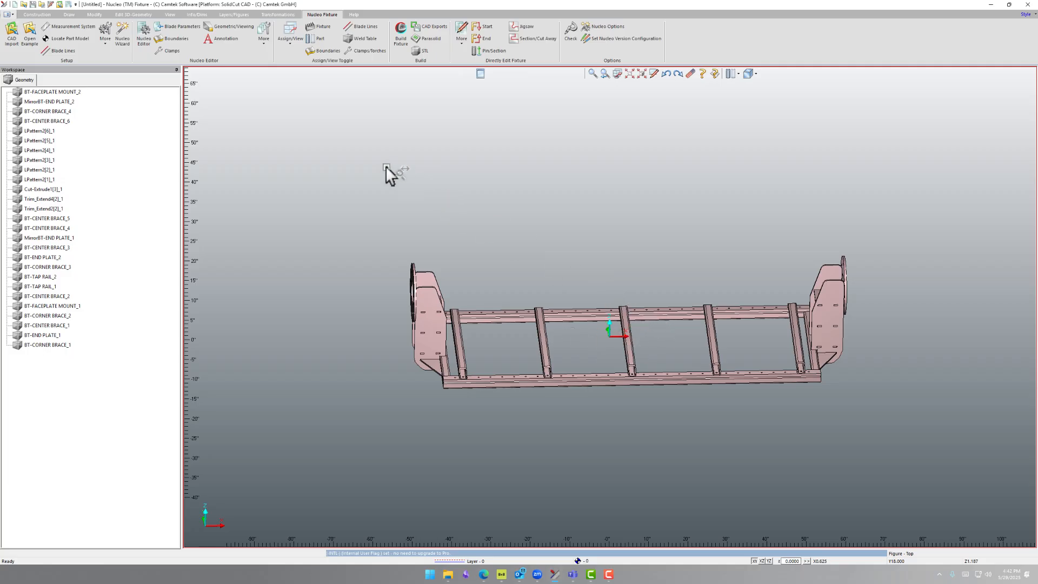
{"action": "left_click", "coordinate": [271, 16]}
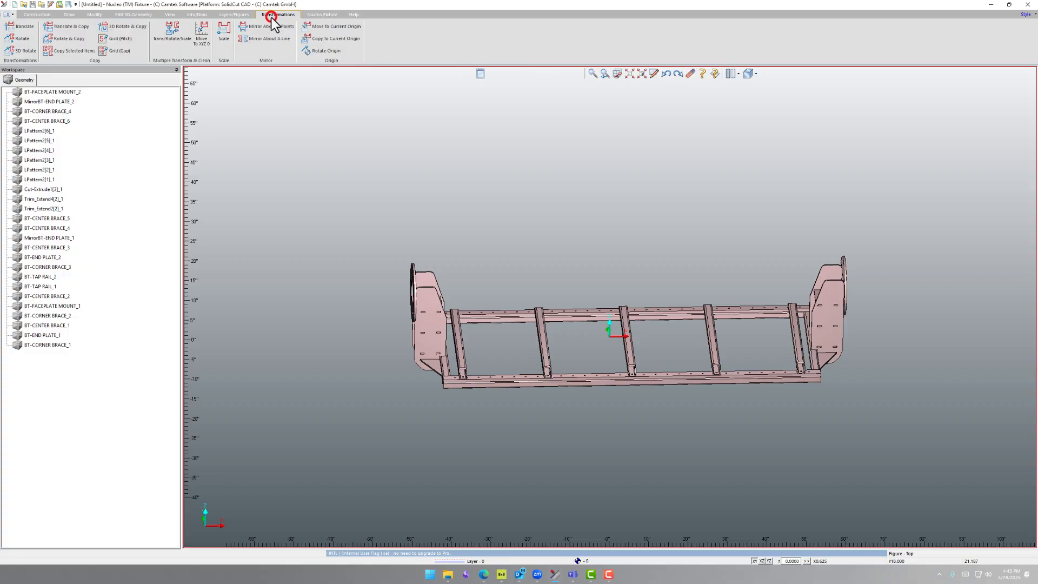
{"action": "left_click", "coordinate": [20, 31]}
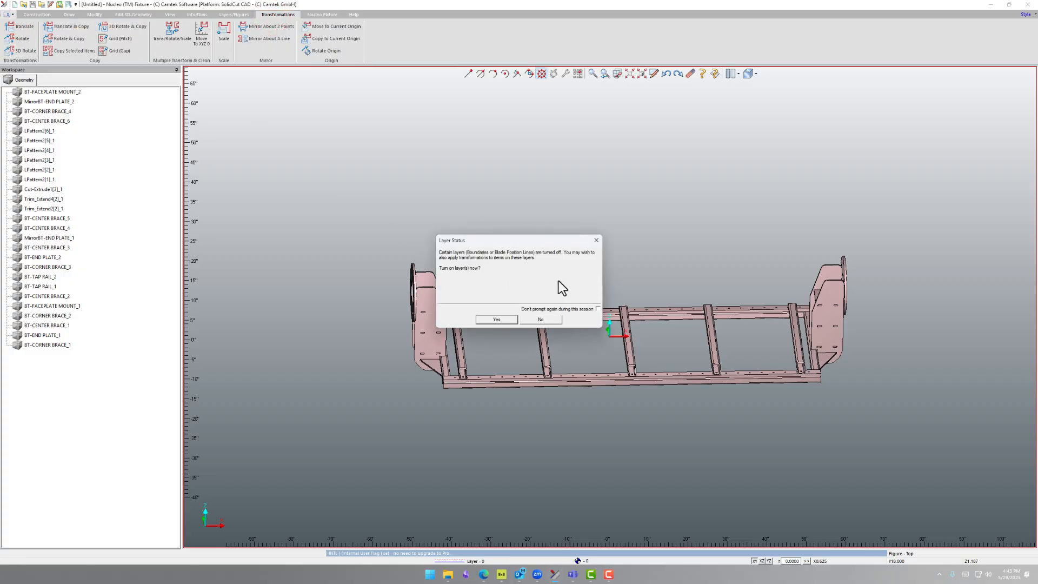
{"action": "left_click", "coordinate": [541, 320]}
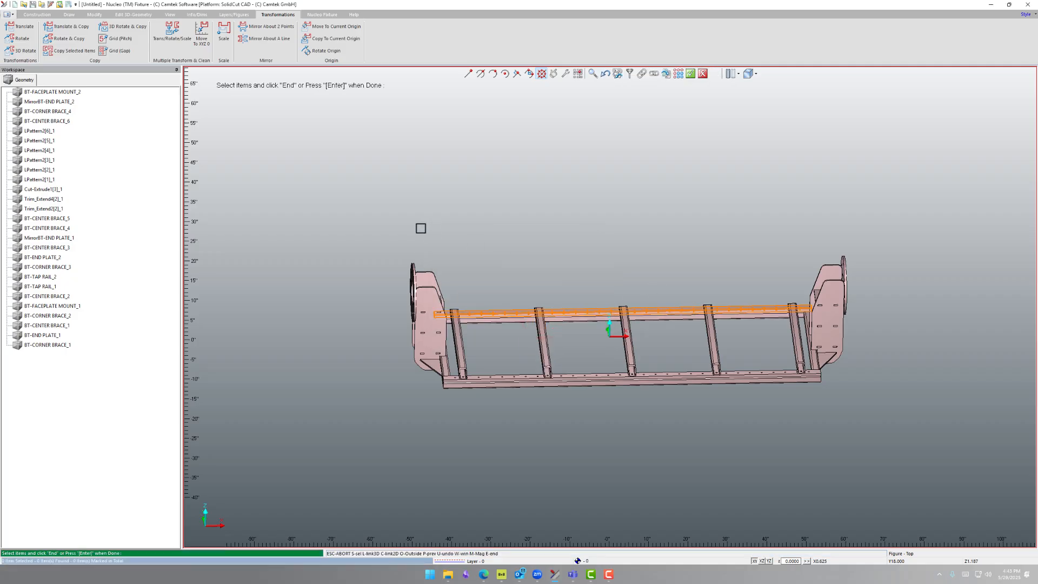
{"action": "left_click_drag", "start_coordinate": [343, 176], "coordinate": [918, 441]}
{"action": "key", "text": "Return"}
{"action": "scroll", "coordinate": [648, 251], "scroll_direction": "up", "scroll_amount": 4}
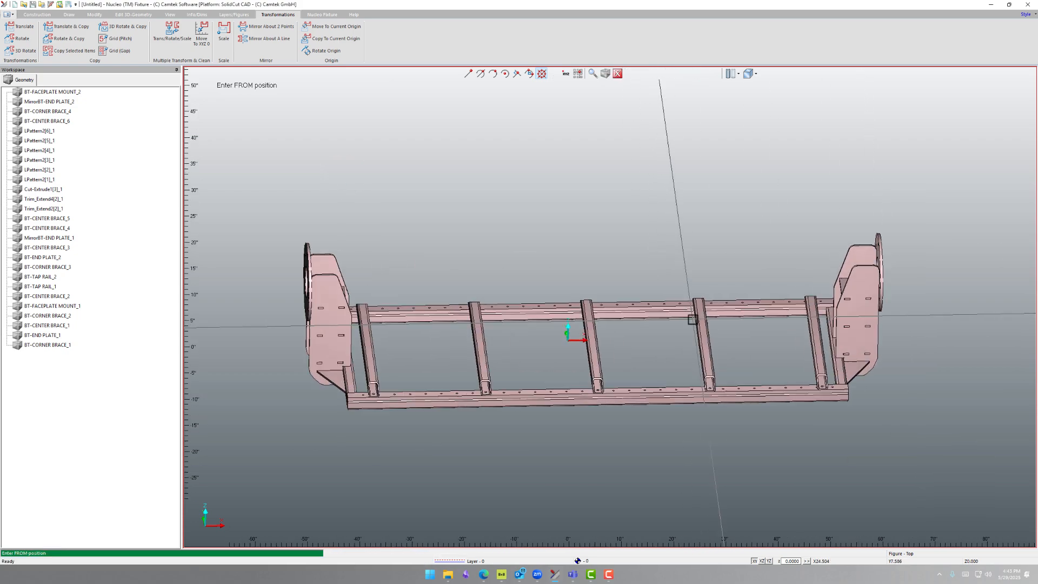
{"action": "scroll", "coordinate": [601, 346], "scroll_direction": "up", "scroll_amount": 2}
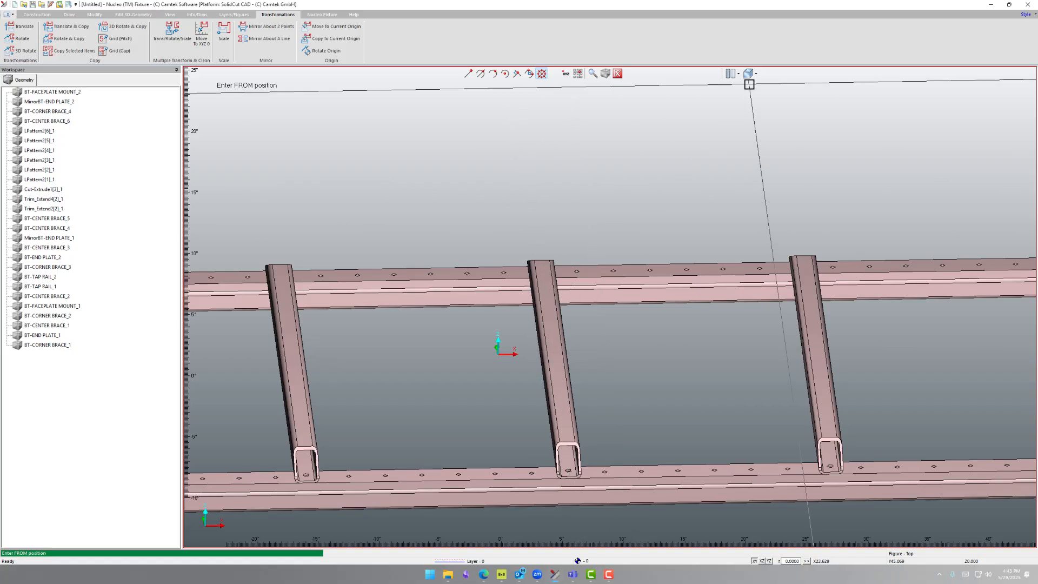
{"action": "left_click", "coordinate": [749, 75]}
{"action": "left_click", "coordinate": [759, 86]}
{"action": "scroll", "coordinate": [681, 301], "scroll_direction": "up", "scroll_amount": 3}
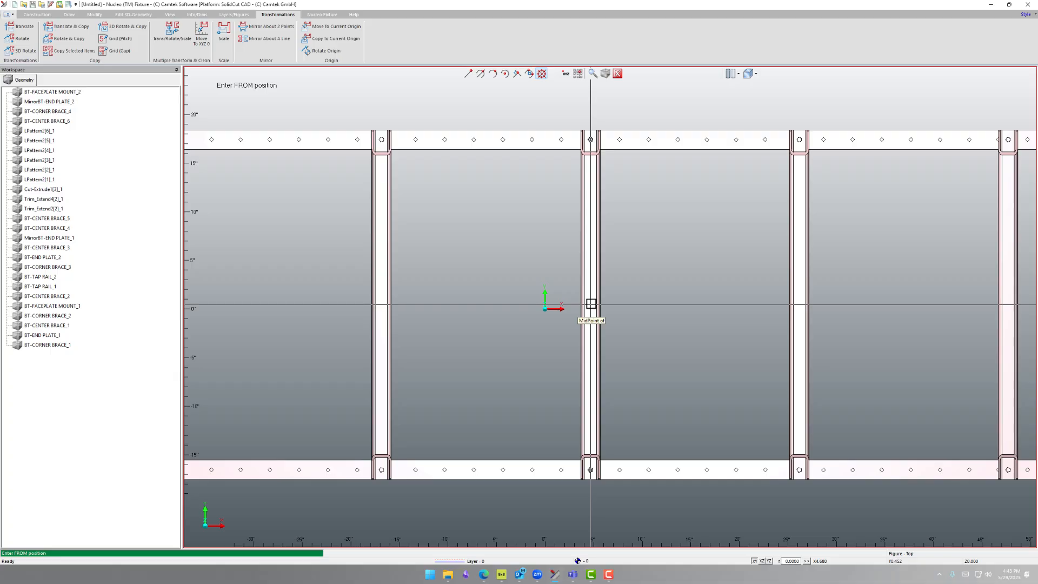
{"action": "left_click", "coordinate": [591, 304]}
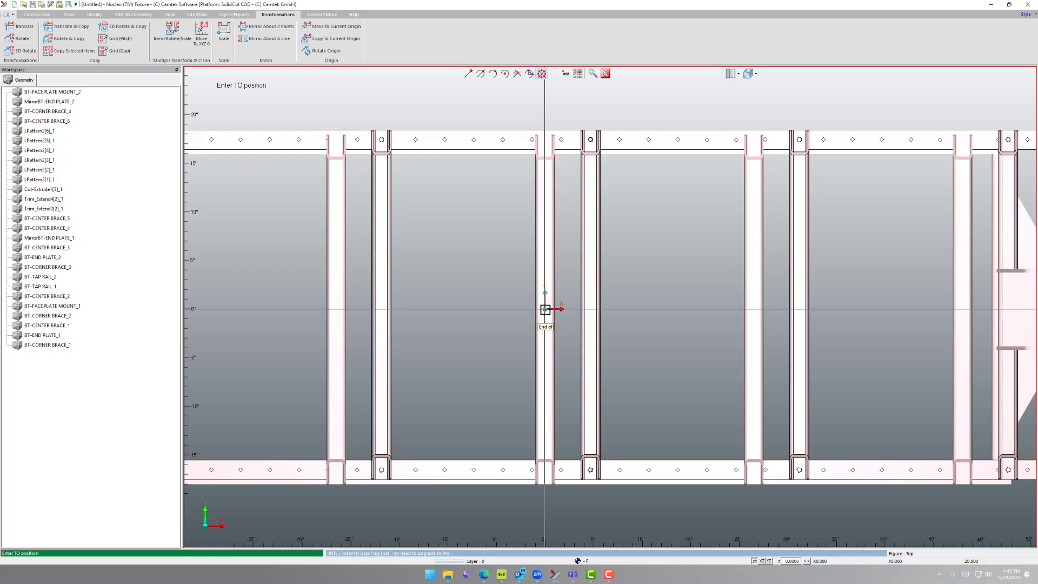
{"action": "left_click", "coordinate": [545, 309]}
Translate all bodies vertically from the front end of the middle cross tube's top face to Z0, leaving the switched-off layers off
{"action": "middle_click_drag", "start_coordinate": [546, 323], "coordinate": [544, 231]}
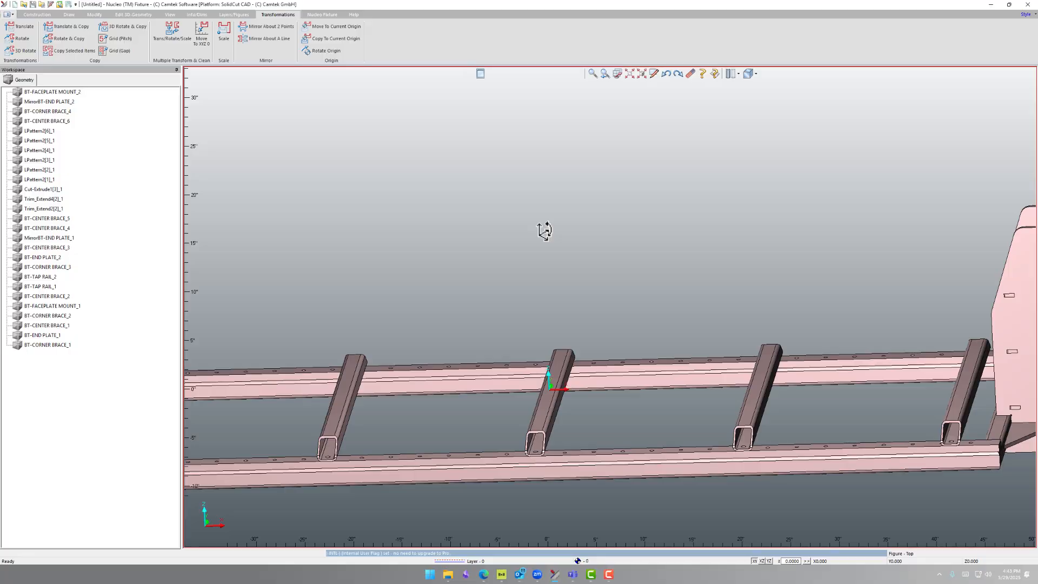
{"action": "middle_click_drag", "start_coordinate": [570, 338], "coordinate": [549, 358]}
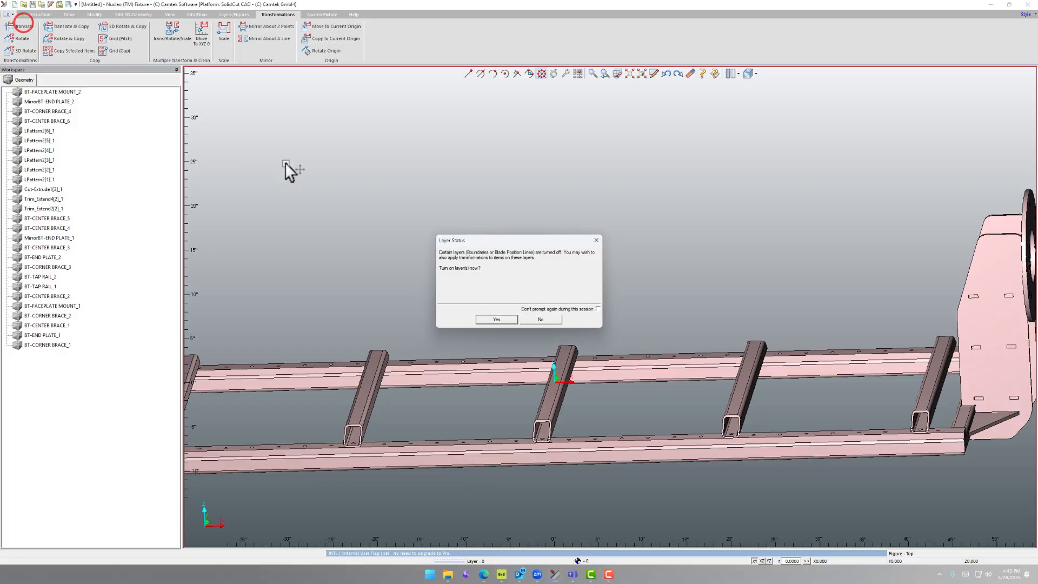
{"action": "left_click", "coordinate": [550, 316]}
{"action": "scroll", "coordinate": [586, 338], "scroll_direction": "down", "scroll_amount": 5}
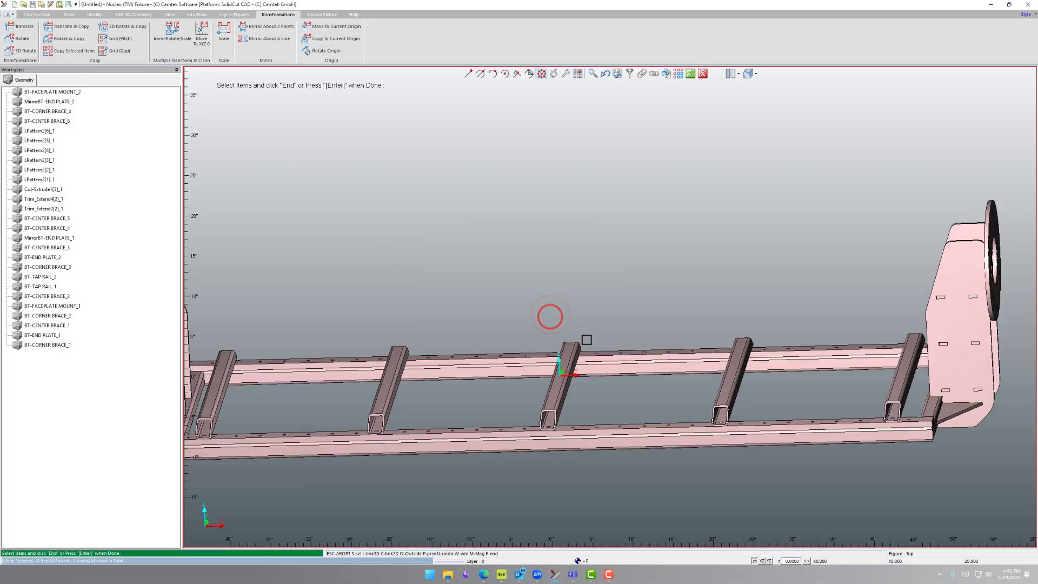
{"action": "left_click_drag", "start_coordinate": [255, 205], "coordinate": [920, 464]}
{"action": "key", "text": "Return"}
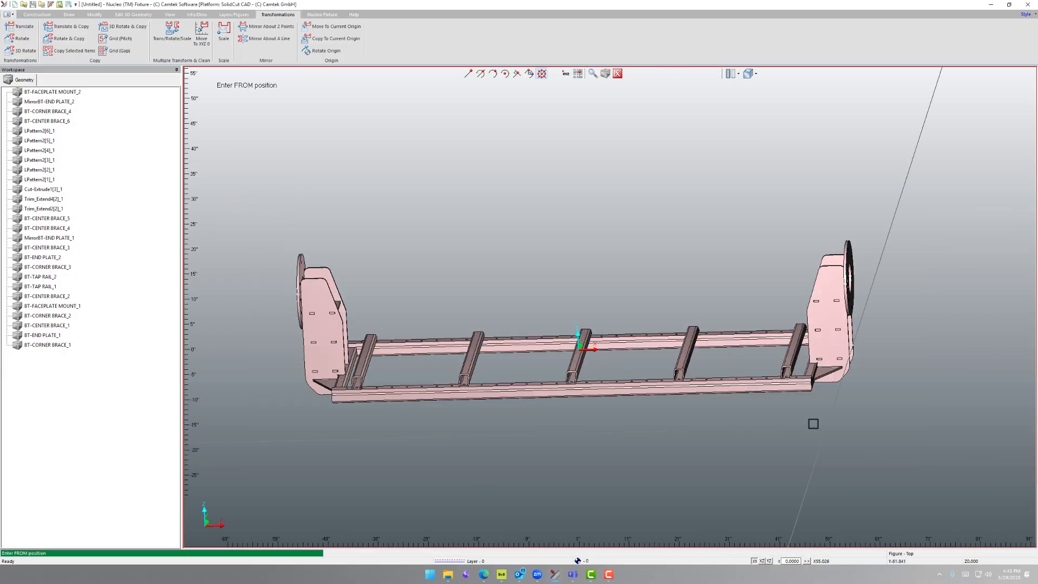
{"action": "scroll", "coordinate": [594, 325], "scroll_direction": "up", "scroll_amount": 6}
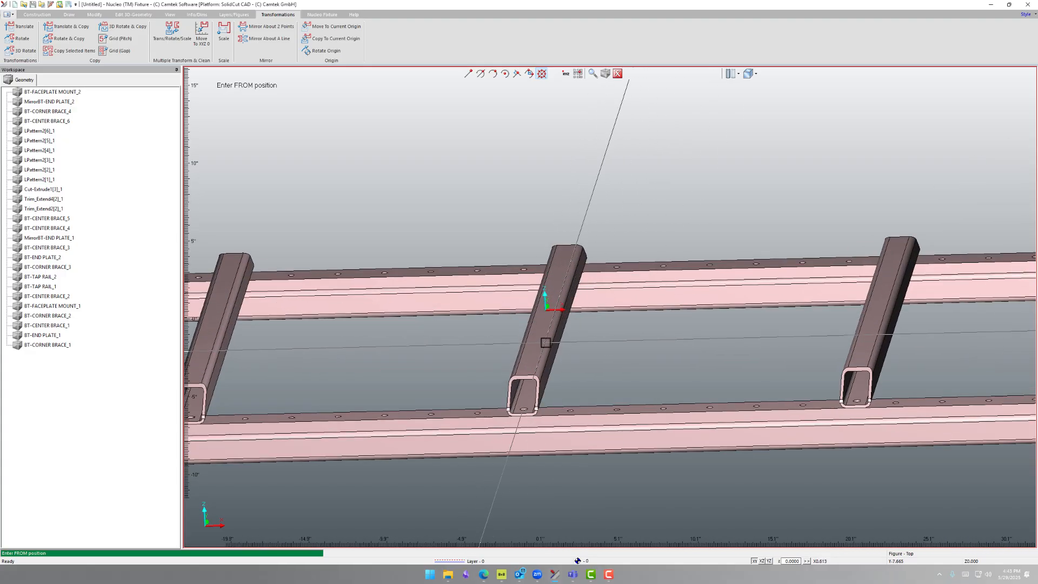
{"action": "scroll", "coordinate": [548, 340], "scroll_direction": "up", "scroll_amount": 3}
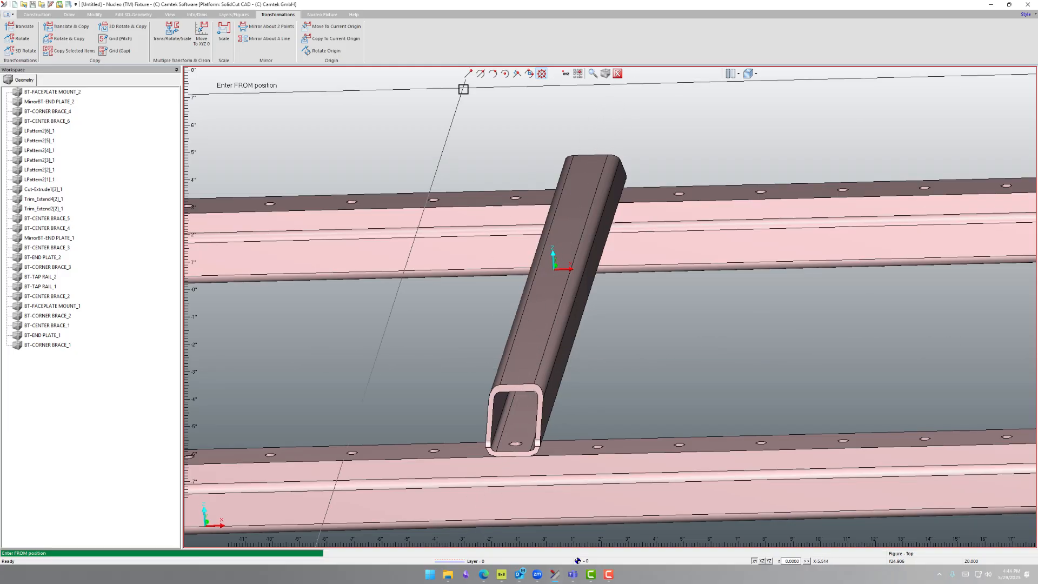
{"action": "left_click", "coordinate": [466, 73]}
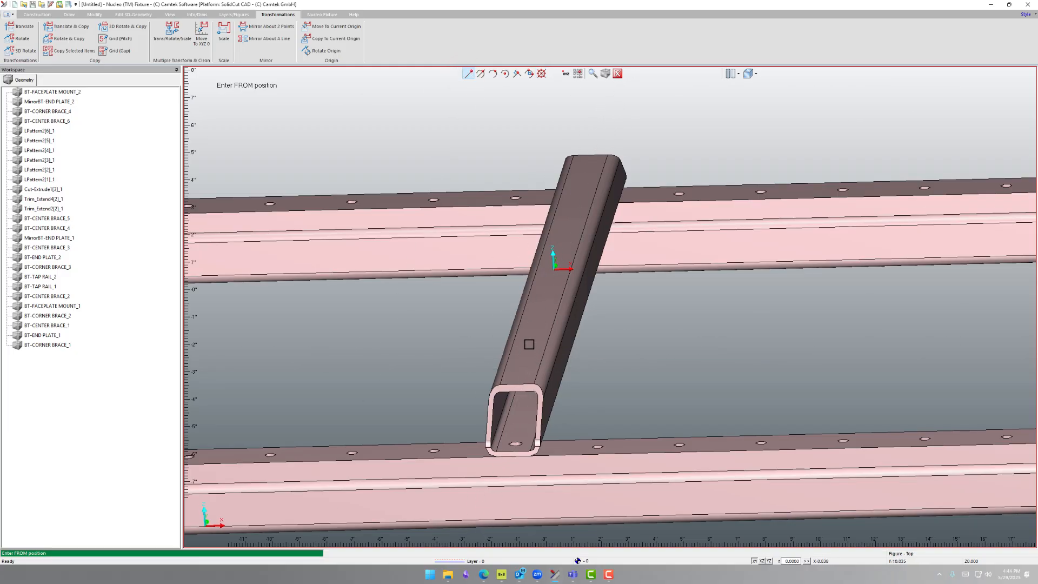
{"action": "left_click", "coordinate": [534, 383]}
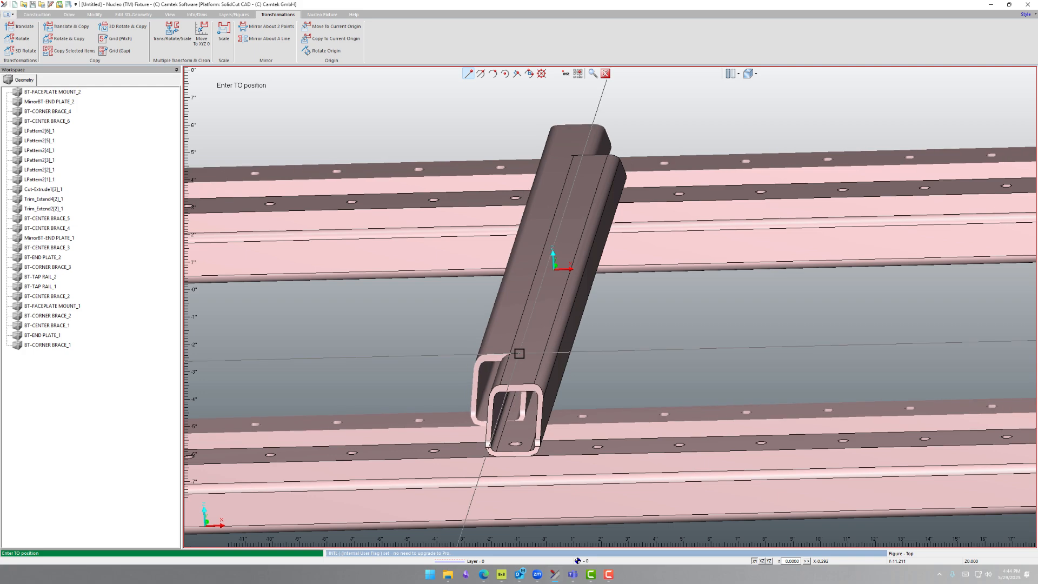
{"action": "key", "text": "z"}
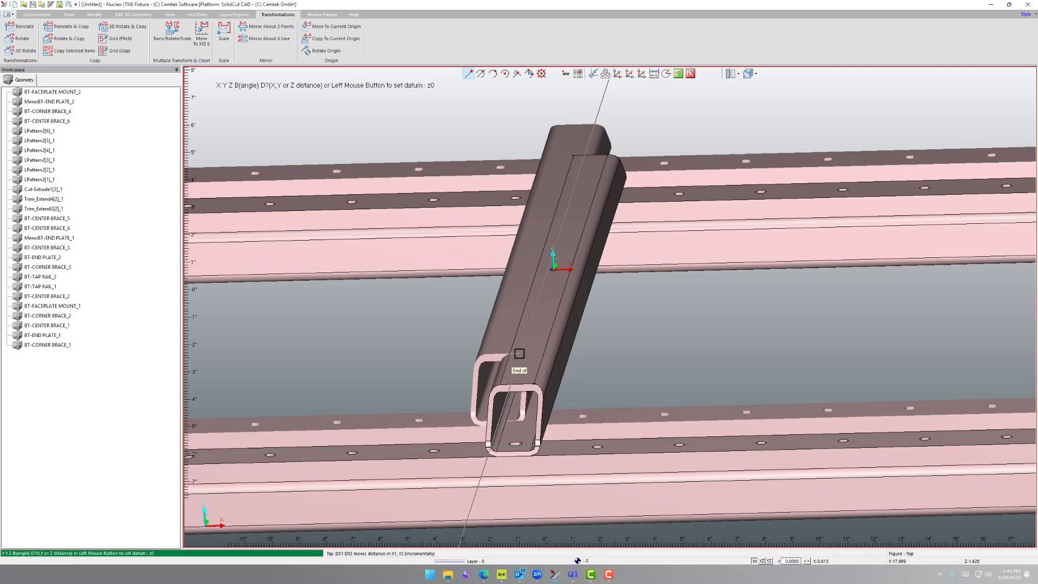
{"action": "key", "text": "Return"}
Check the middle cross tube's top face against the origin from close up and examine the whole assembly's position
{"action": "scroll", "coordinate": [579, 352], "scroll_direction": "down", "scroll_amount": 1}
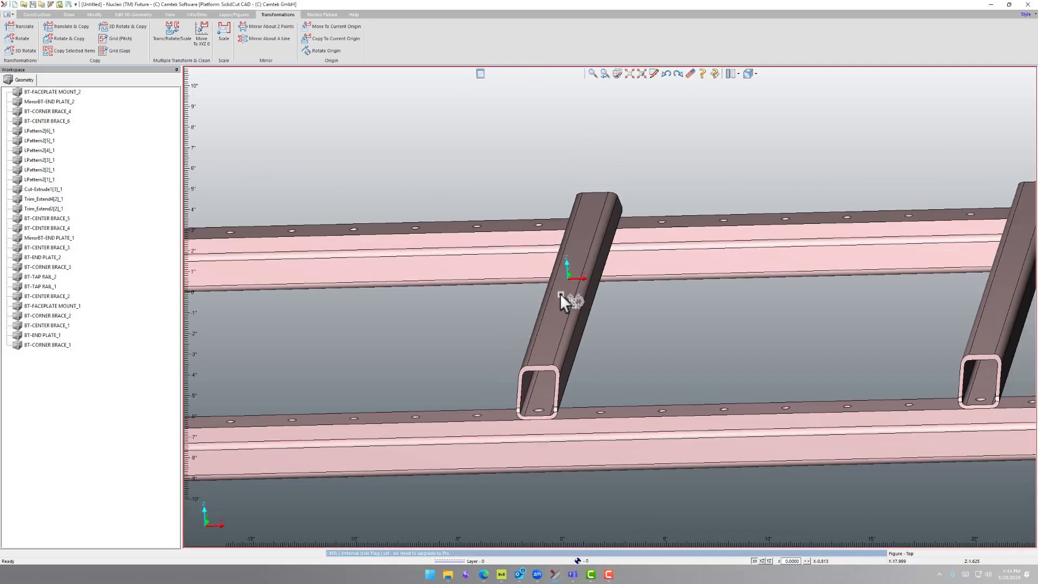
{"action": "middle_click_drag", "start_coordinate": [559, 293], "coordinate": [547, 272]}
{"action": "scroll", "coordinate": [607, 306], "scroll_direction": "up", "scroll_amount": 2}
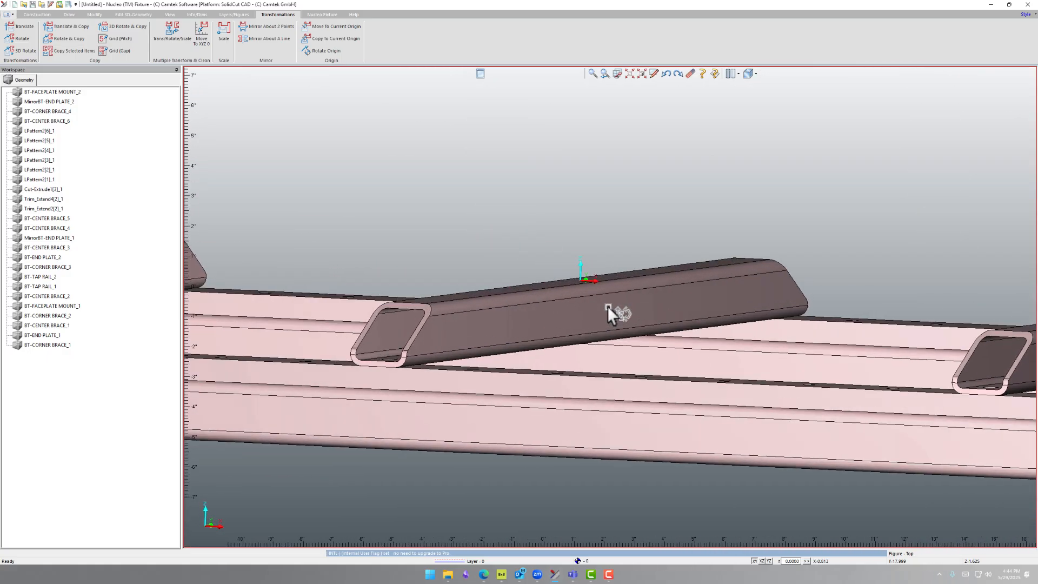
{"action": "scroll", "coordinate": [608, 306], "scroll_direction": "down", "scroll_amount": 6}
{"action": "scroll", "coordinate": [607, 305], "scroll_direction": "down", "scroll_amount": 2}
{"action": "middle_click_drag", "start_coordinate": [608, 306], "coordinate": [603, 346]}
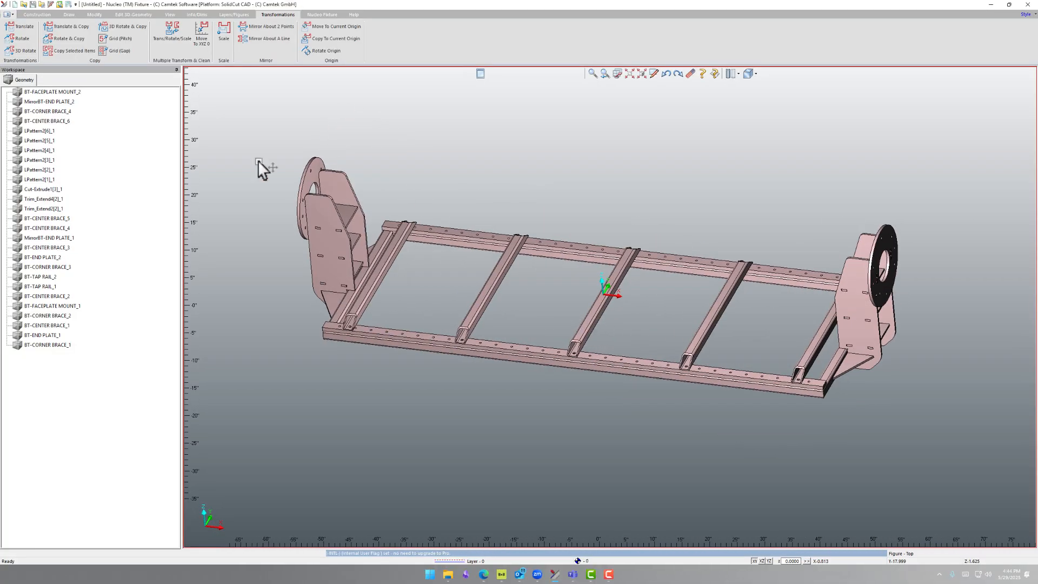
Start a data exchange export of the assembly named New Table, with Parasolid (*.x_t) as the file type
{"action": "left_click", "coordinate": [8, 14]}
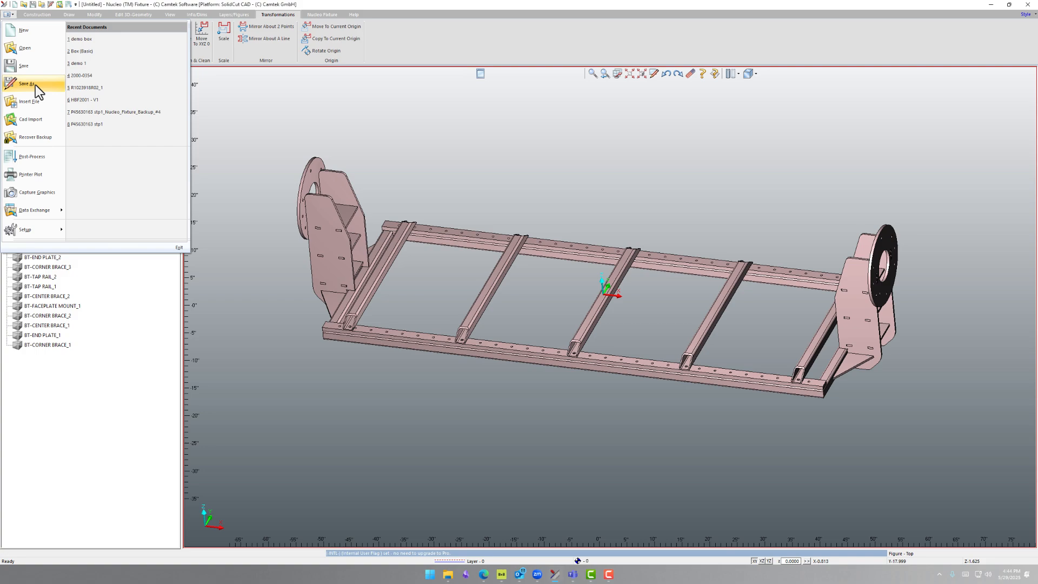
{"action": "left_click", "coordinate": [48, 211]}
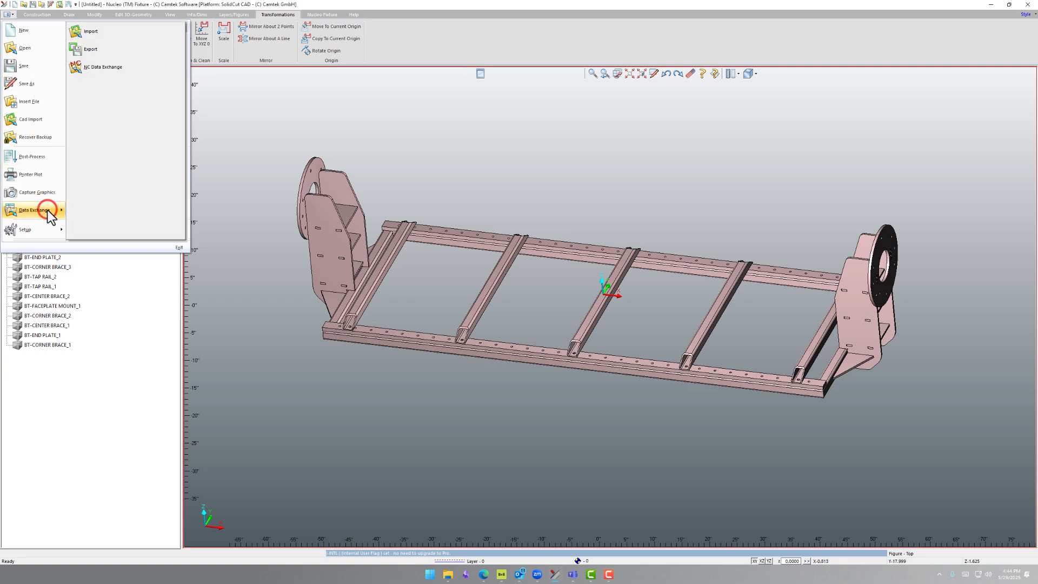
{"action": "left_click", "coordinate": [119, 46]}
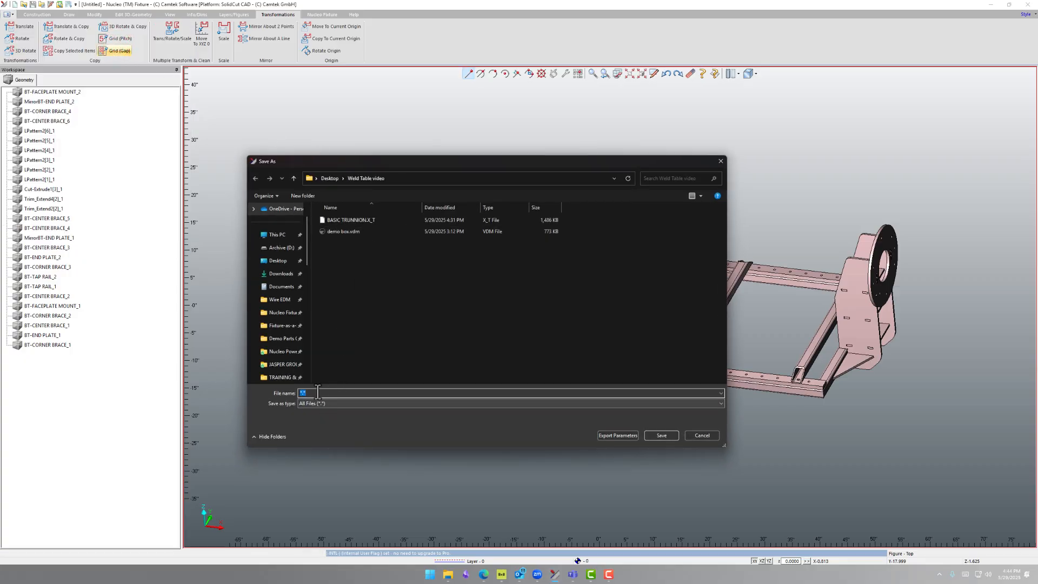
{"action": "type", "text": "New"}
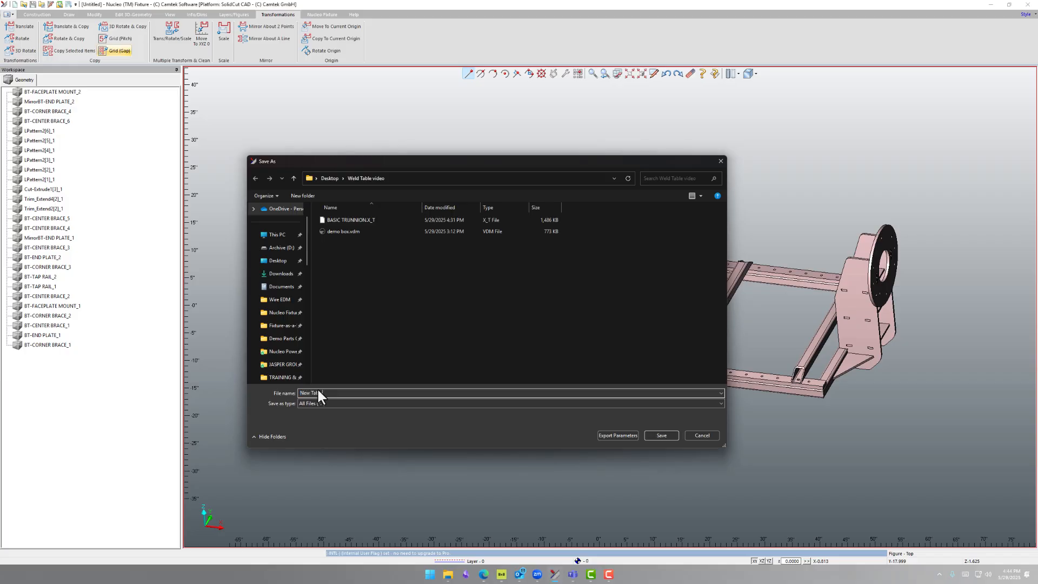
{"action": "type", "text": " Table"}
{"action": "left_click", "coordinate": [373, 403]}
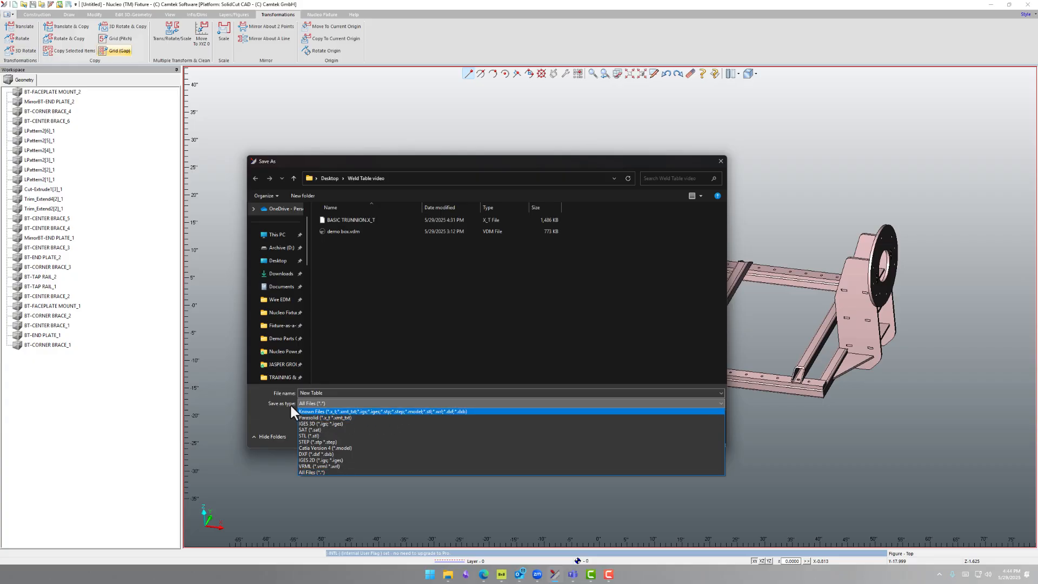
{"action": "left_click", "coordinate": [305, 416]}
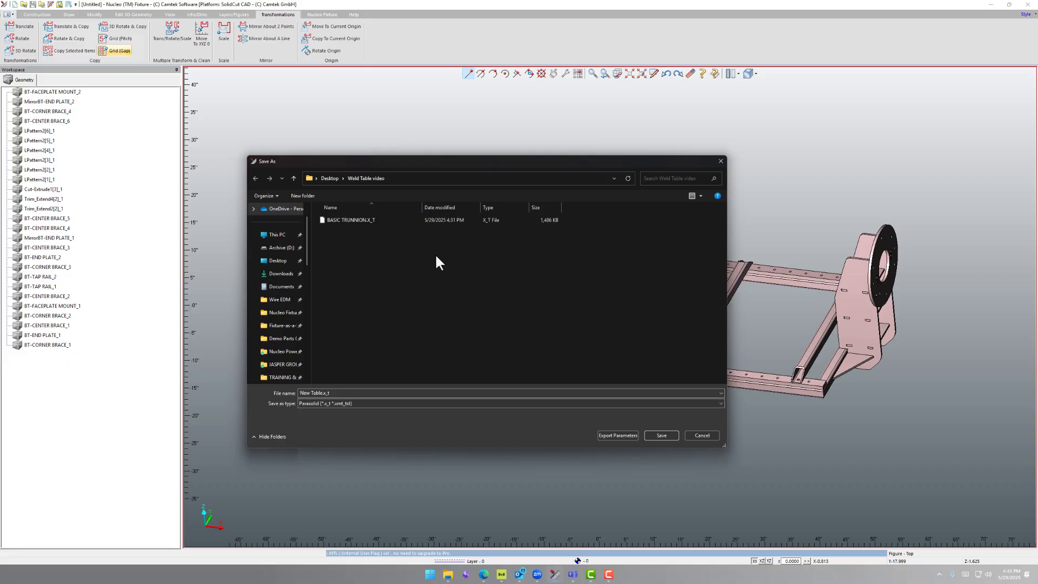
Set the export location to the Weld Table CAD folder under C:\Users\Public\Public Documents\Nucleo Fixture
{"action": "left_click", "coordinate": [279, 235]}
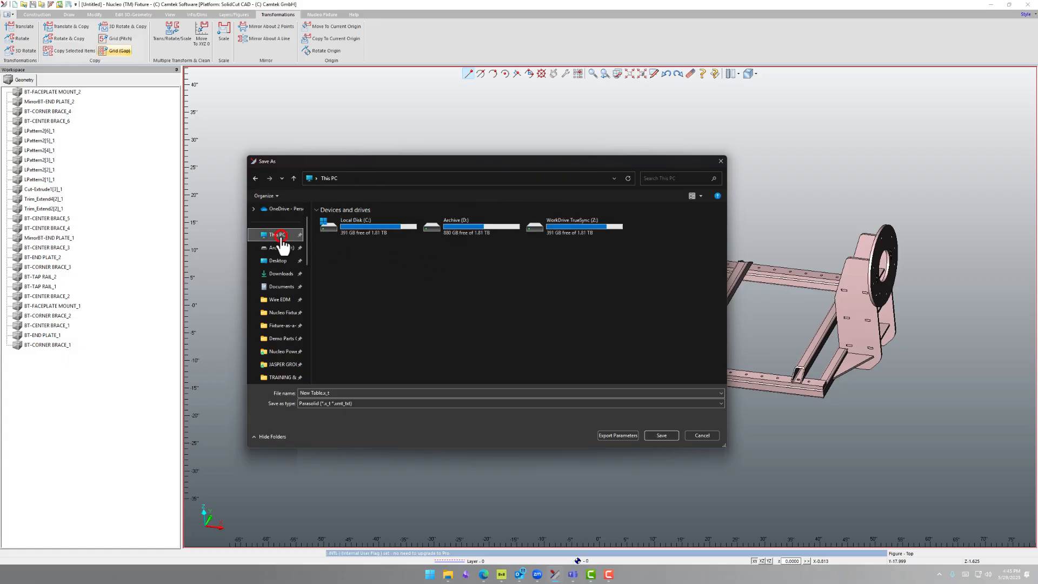
{"action": "double_click", "coordinate": [371, 228]}
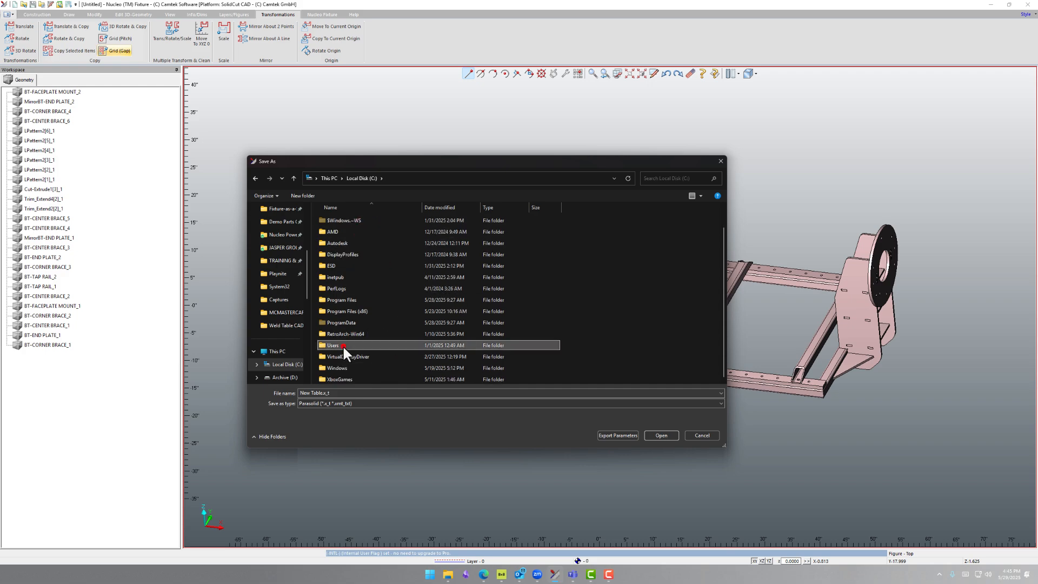
{"action": "double_click", "coordinate": [342, 345]}
{"action": "double_click", "coordinate": [342, 242]}
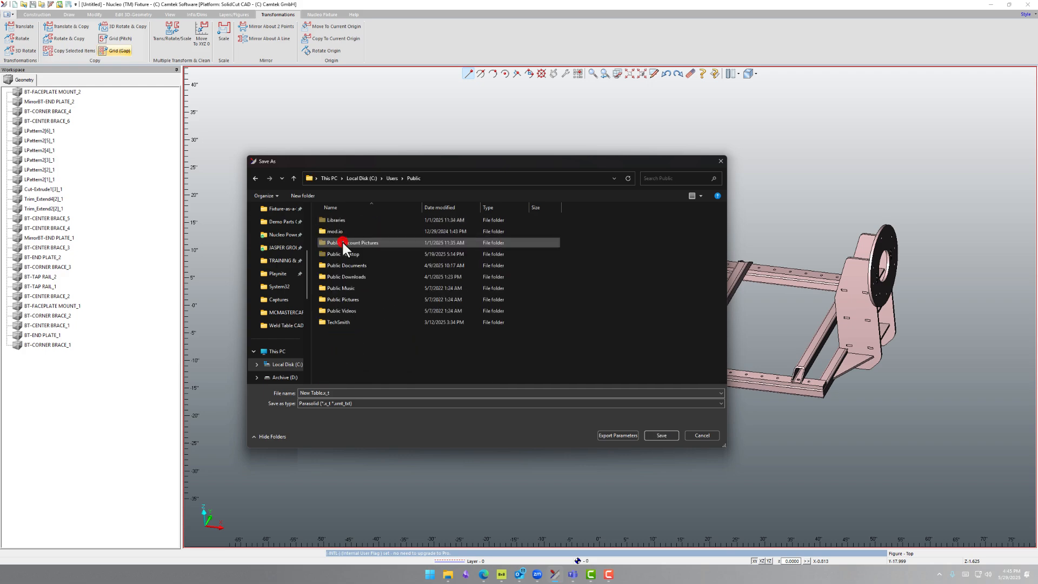
{"action": "double_click", "coordinate": [338, 265]}
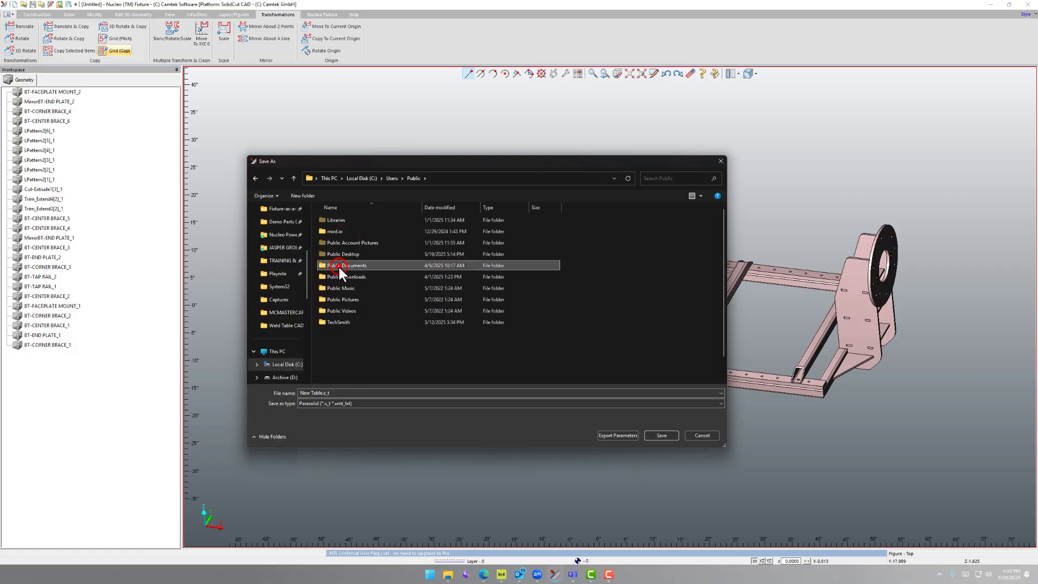
{"action": "scroll", "coordinate": [381, 305], "scroll_direction": "down", "scroll_amount": 1}
{"action": "double_click", "coordinate": [348, 311]}
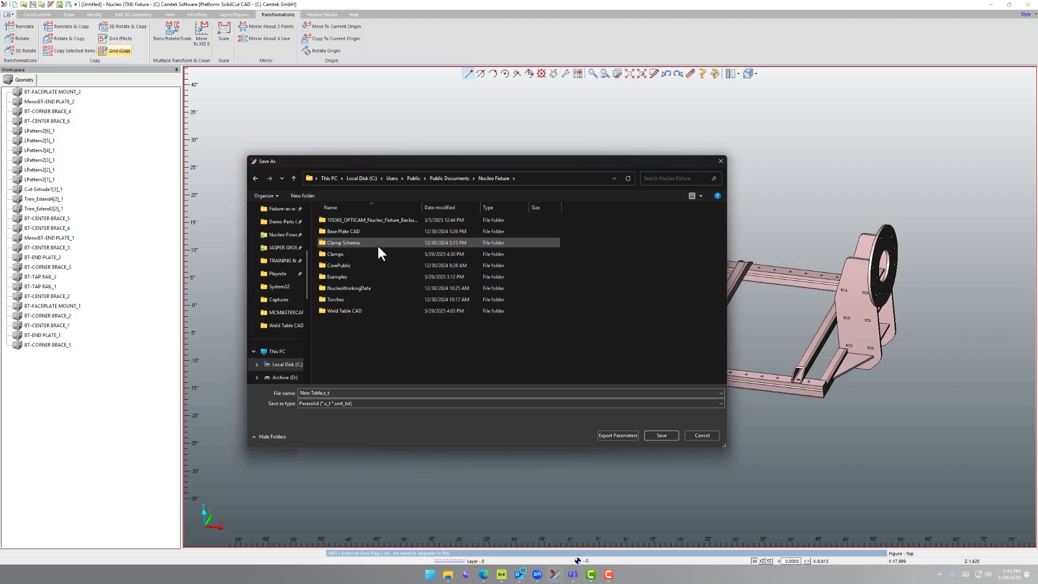
{"action": "double_click", "coordinate": [358, 311]}
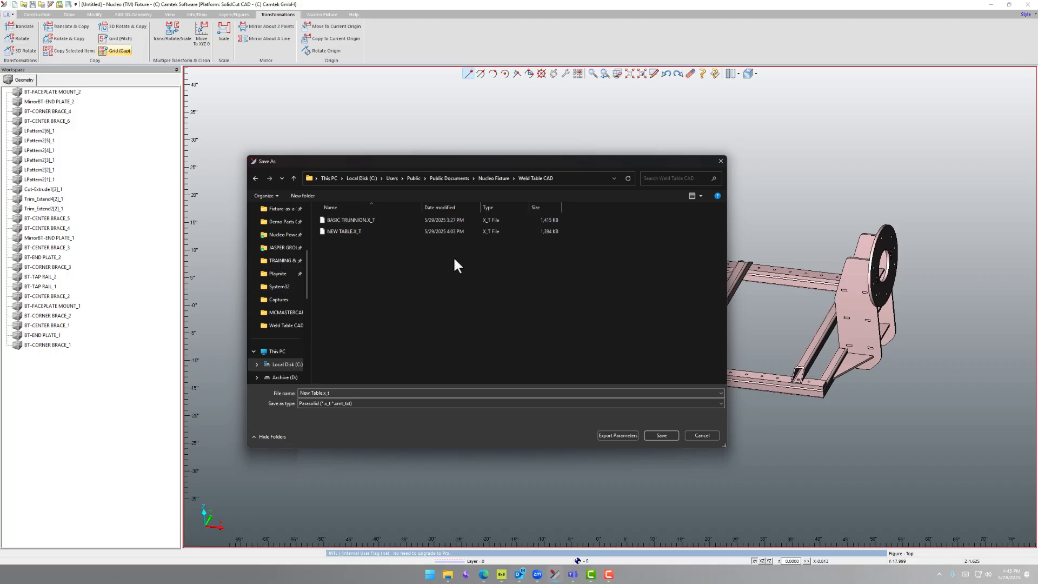
Prefix the New Table file name with 1, save the Parasolid export, and close the data exchange log
{"action": "left_click", "coordinate": [314, 392]}
{"action": "left_click", "coordinate": [301, 393]}
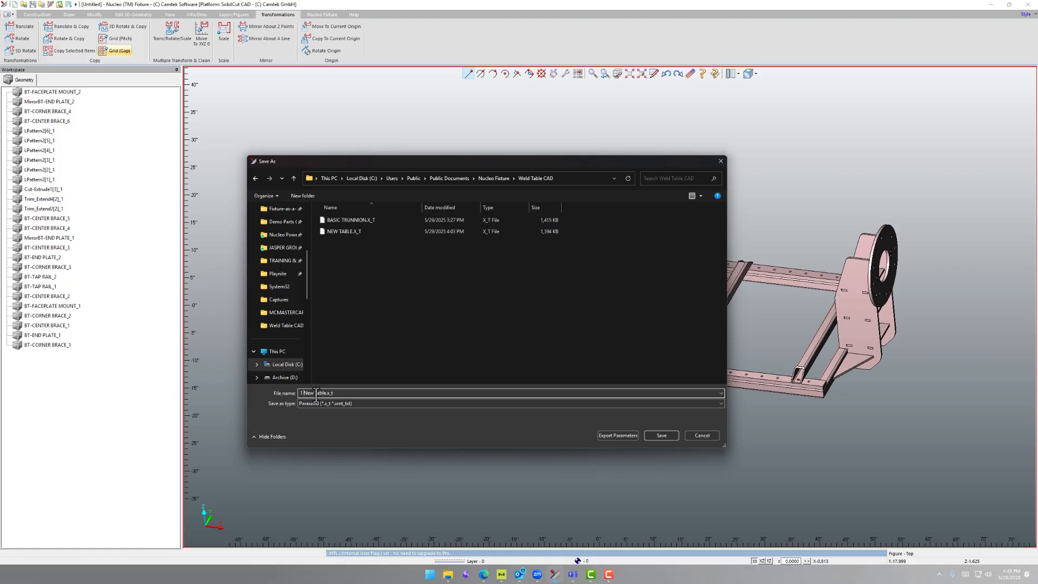
{"action": "left_click", "coordinate": [666, 436]}
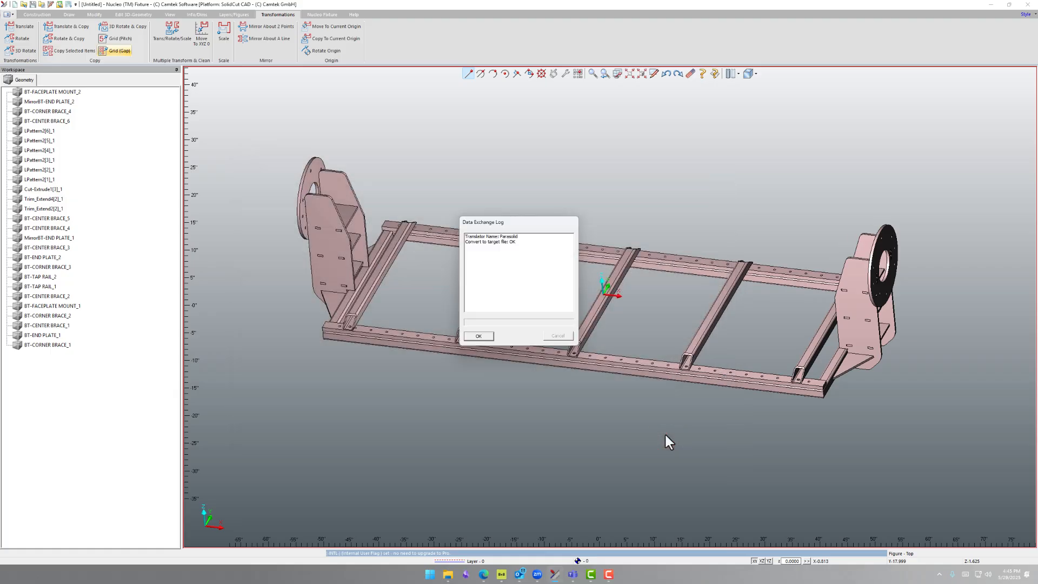
{"action": "left_click", "coordinate": [479, 336]}
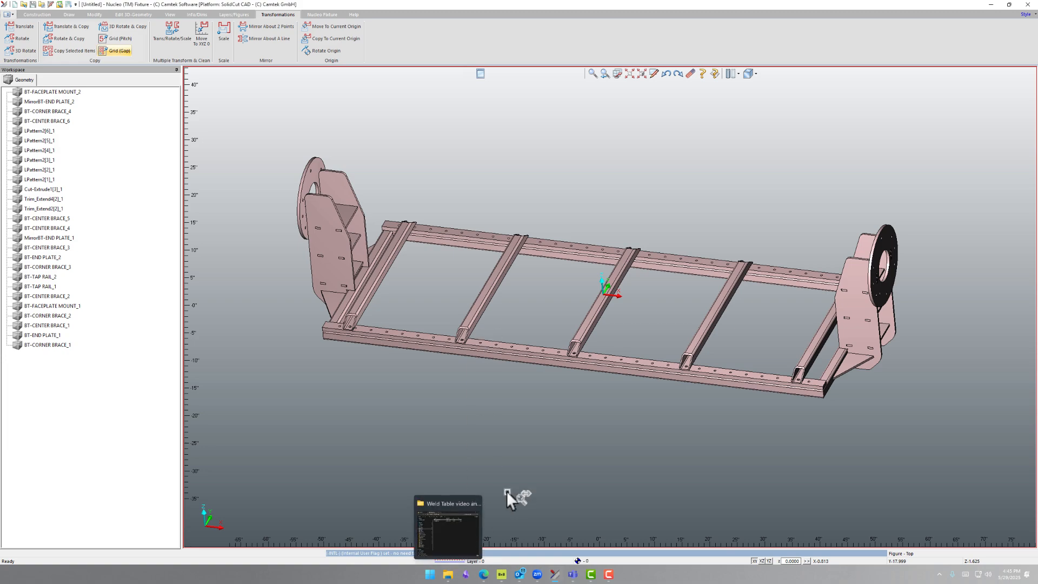
{"action": "scroll", "coordinate": [204, 109], "scroll_direction": "down", "scroll_amount": 1}
{"action": "left_click", "coordinate": [204, 109]}
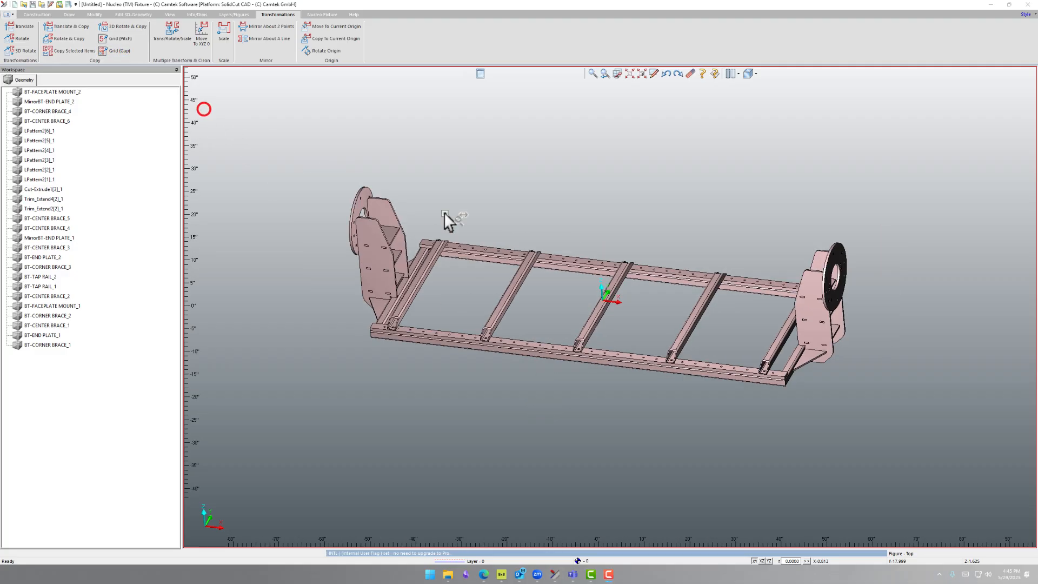
{"action": "mouse_move", "coordinate": [592, 296]}
{"action": "middle_mouse_down"}
{"action": "mouse_move", "coordinate": [612, 270]}
{"action": "mouse_move", "coordinate": [585, 279]}
{"action": "middle_mouse_up"}
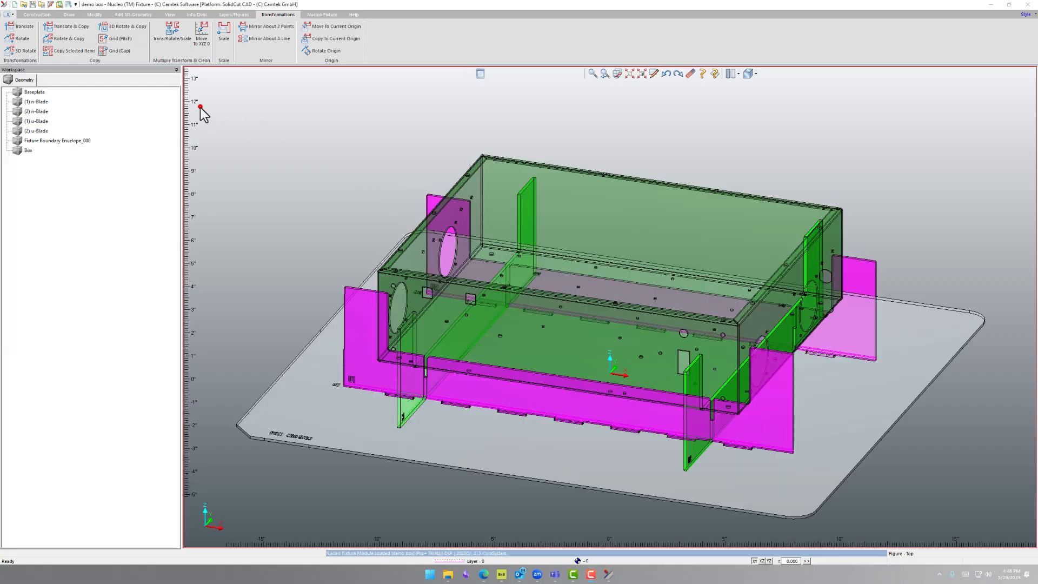
{"action": "left_click", "coordinate": [200, 107]}
Load the 1 NEW TABLE weld table model into the demo box fixture and examine how the fixture sits on it
{"action": "left_click", "coordinate": [321, 14]}
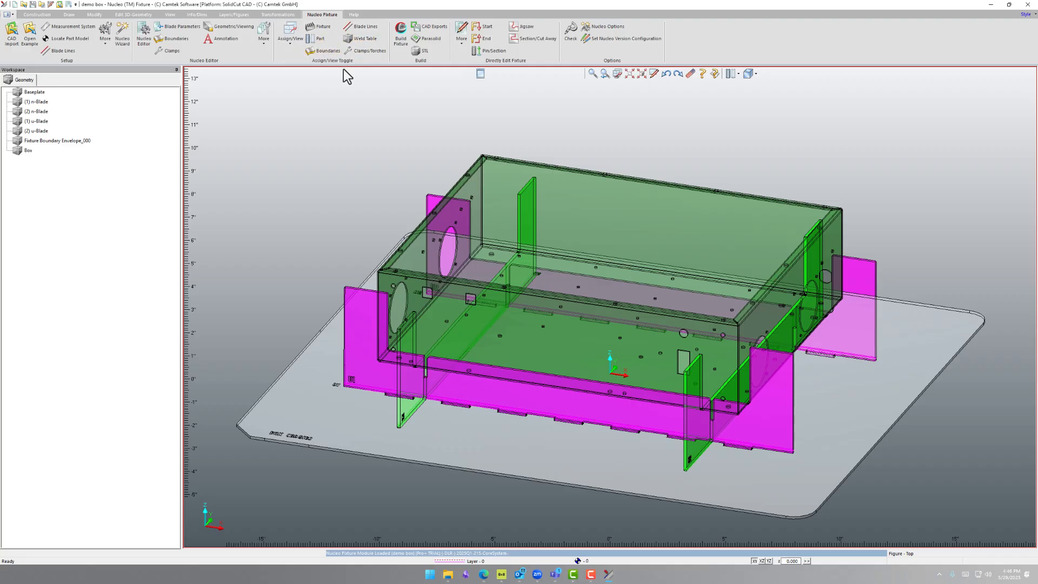
{"action": "left_click", "coordinate": [359, 42]}
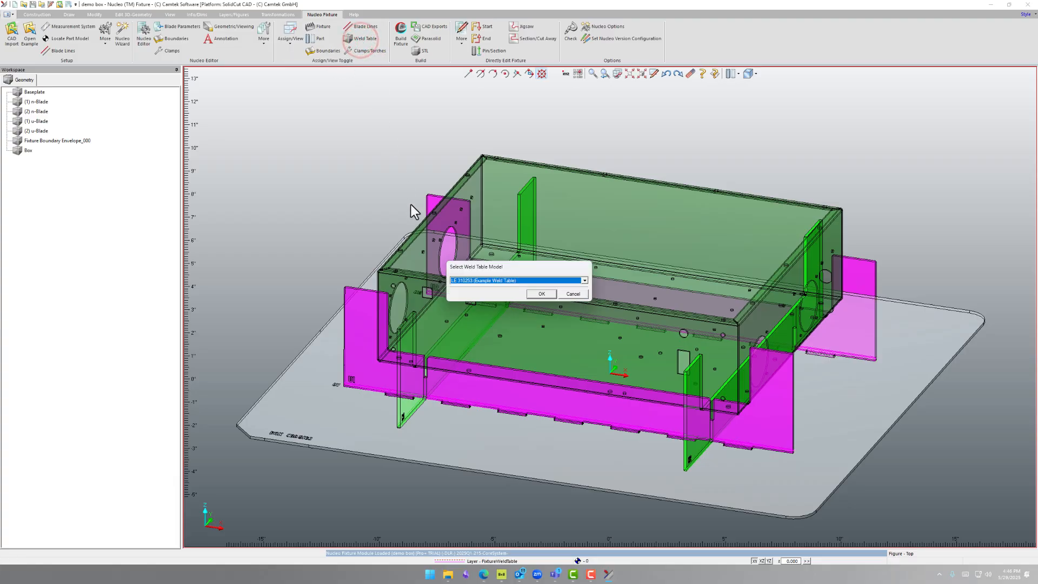
{"action": "left_click", "coordinate": [584, 280]}
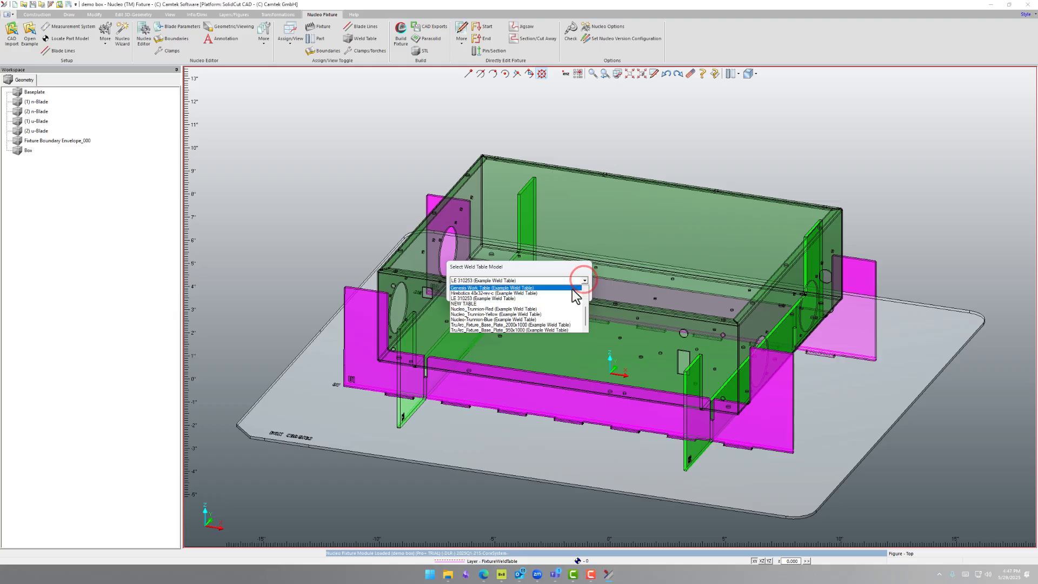
{"action": "scroll", "coordinate": [493, 308], "scroll_direction": "up", "scroll_amount": 3}
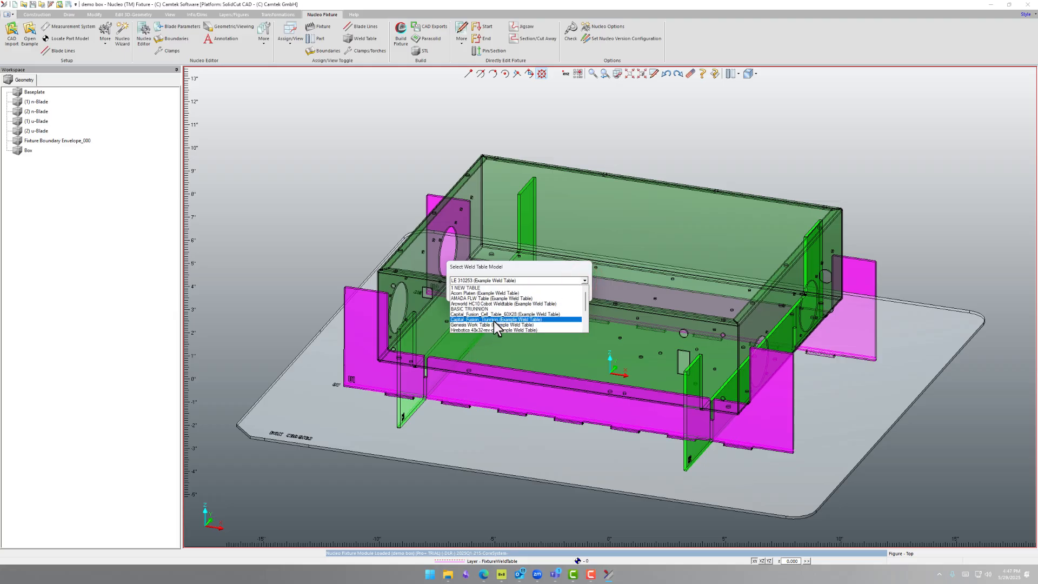
{"action": "left_click", "coordinate": [481, 288]}
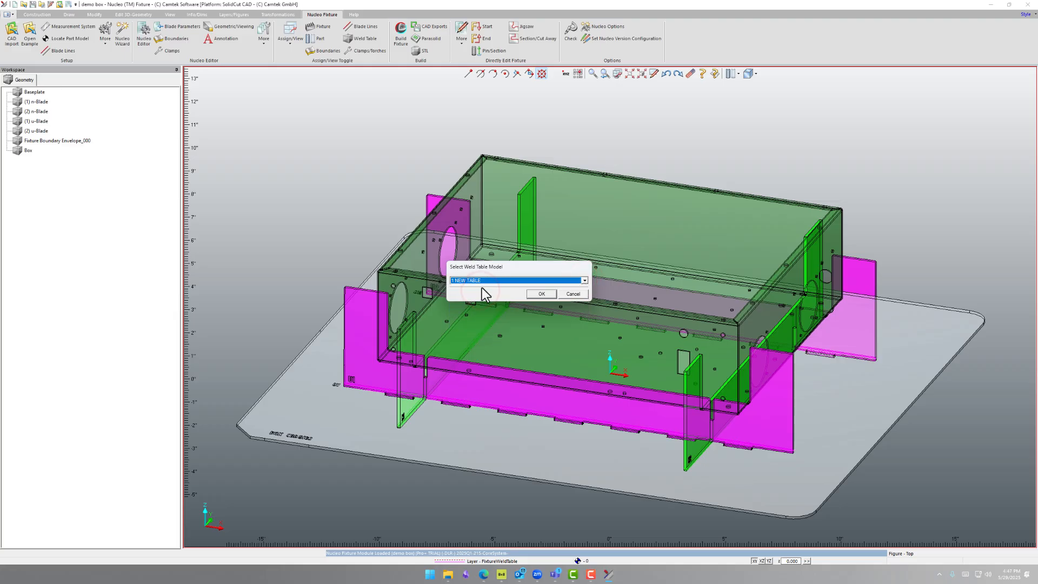
{"action": "left_click", "coordinate": [538, 295]}
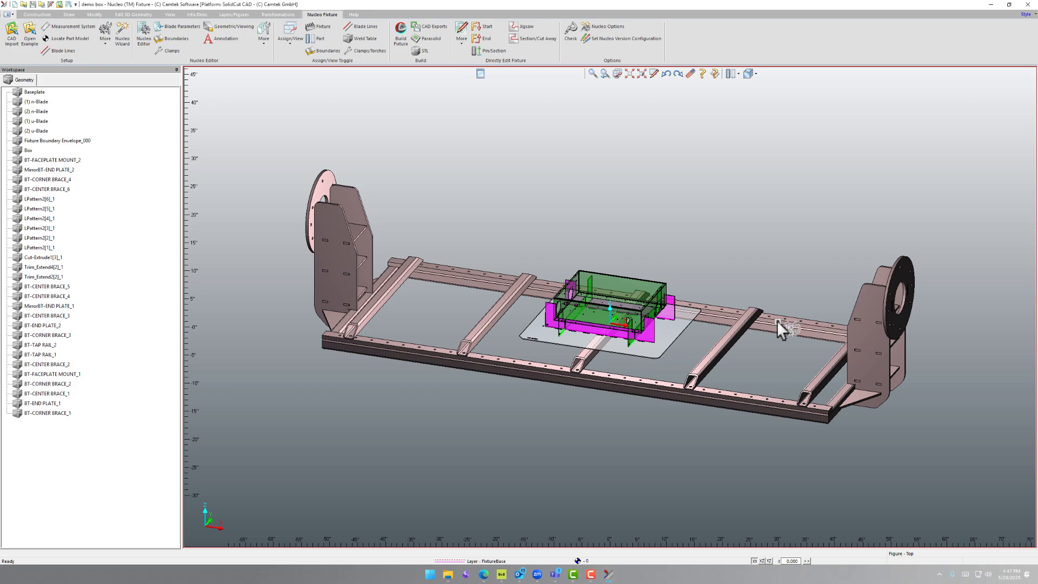
{"action": "mouse_move", "coordinate": [684, 345]}
{"action": "middle_mouse_down"}
{"action": "mouse_move", "coordinate": [697, 303]}
{"action": "mouse_move", "coordinate": [690, 261]}
{"action": "mouse_move", "coordinate": [686, 338]}
{"action": "middle_mouse_up"}
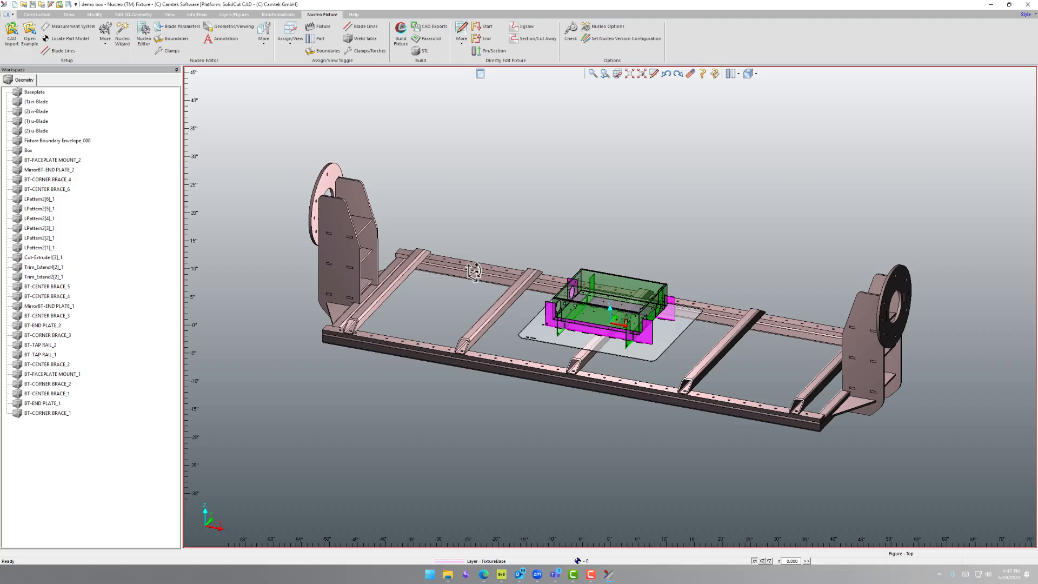
Open the Base Plate Extra Offsets and Radii section of the fixture design wizard from the Nucleo Editor
{"action": "left_click", "coordinate": [144, 33]}
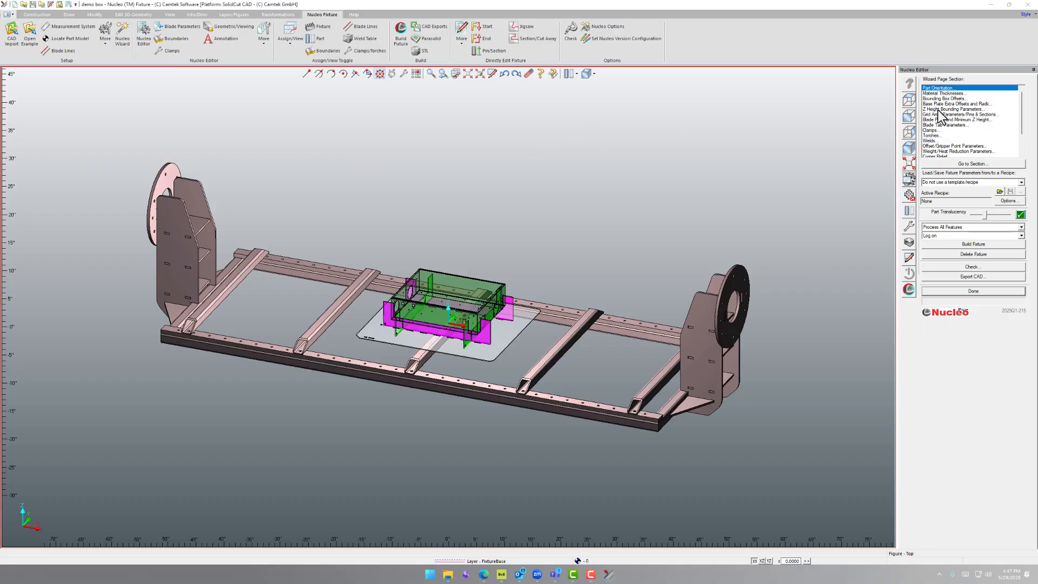
{"action": "double_click", "coordinate": [941, 105]}
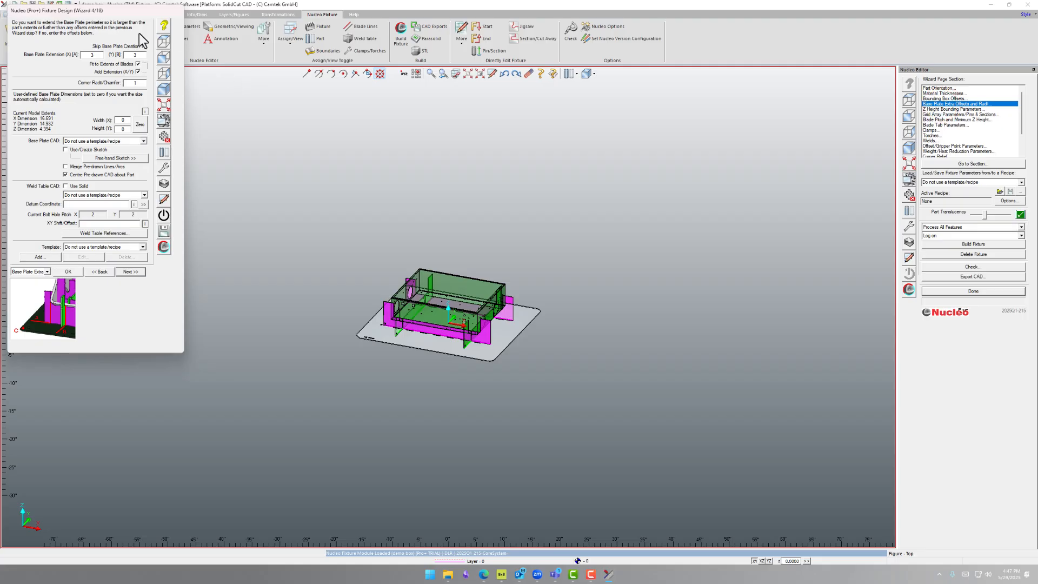
{"action": "left_click_drag", "start_coordinate": [116, 10], "coordinate": [338, 135]}
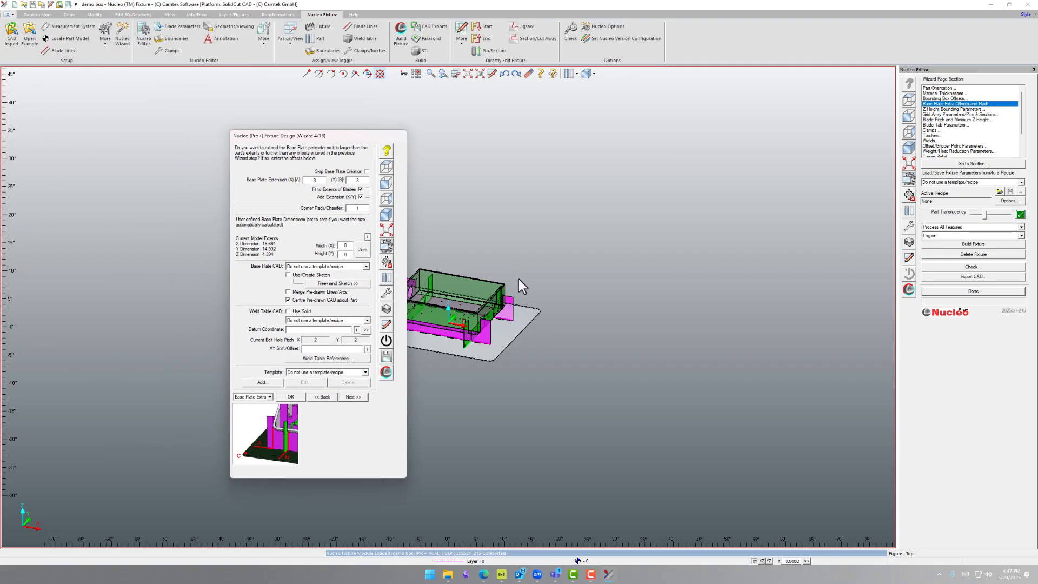
Enable Use Solid for the weld table CAD with the 1 NEW TABLE model, and enable Use/Create Sketch for the base plate
{"action": "left_click", "coordinate": [288, 311]}
{"action": "left_click", "coordinate": [367, 320]}
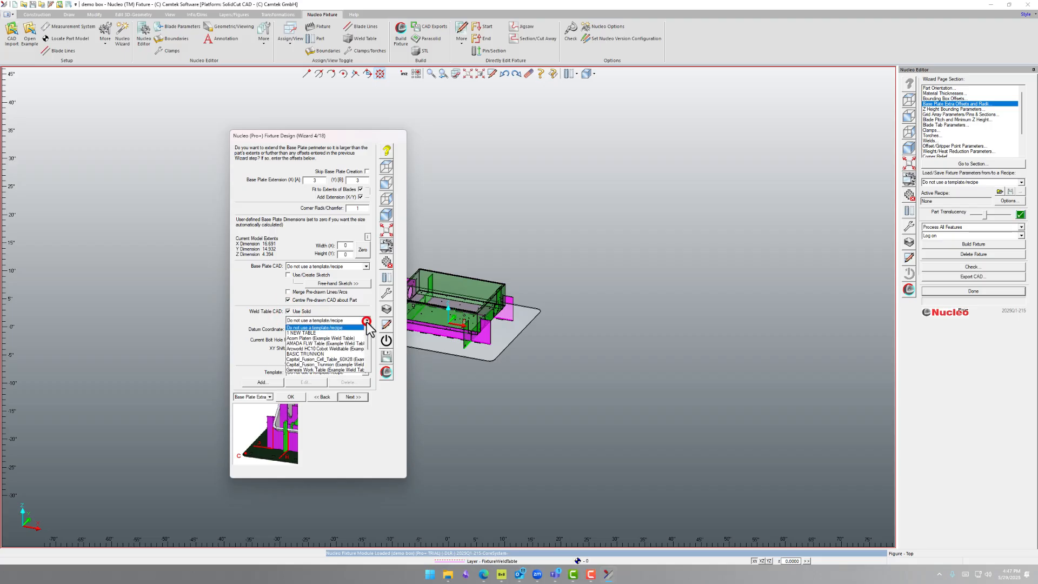
{"action": "left_click", "coordinate": [318, 332]}
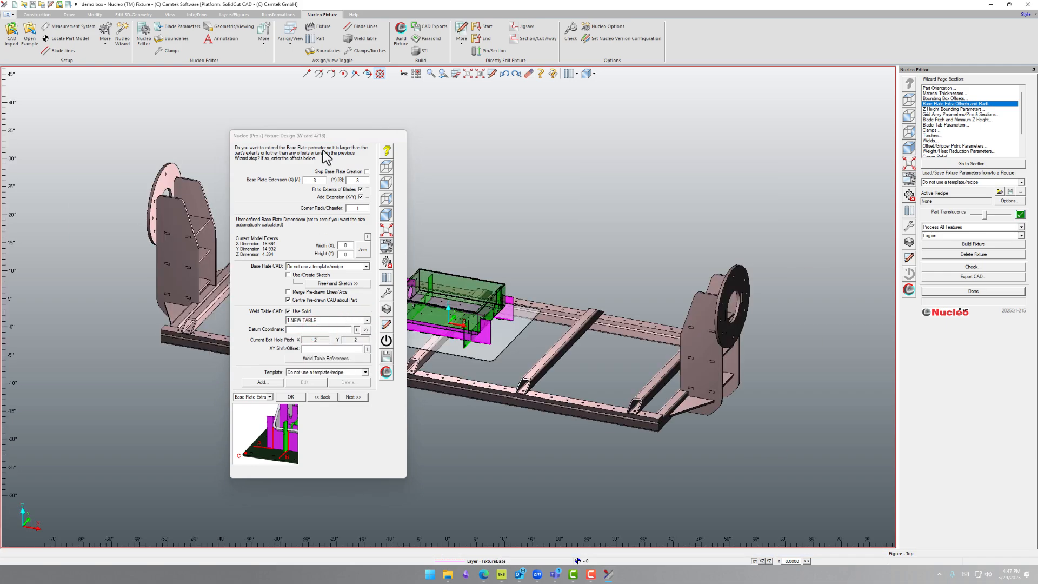
{"action": "left_click_drag", "start_coordinate": [344, 135], "coordinate": [160, 140]}
{"action": "scroll", "coordinate": [375, 297], "scroll_direction": "down", "scroll_amount": 4}
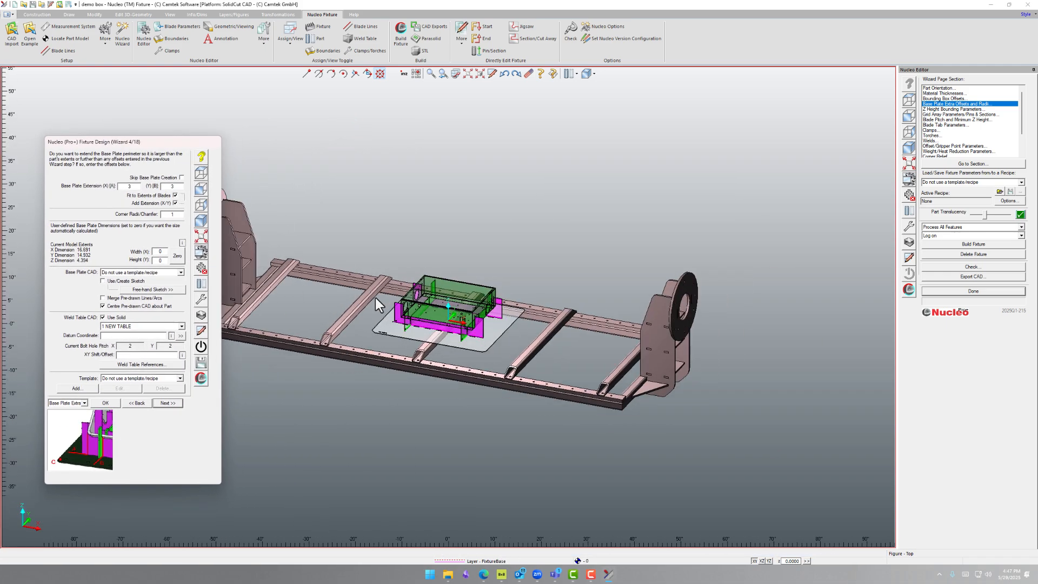
{"action": "scroll", "coordinate": [415, 296], "scroll_direction": "up", "scroll_amount": 5}
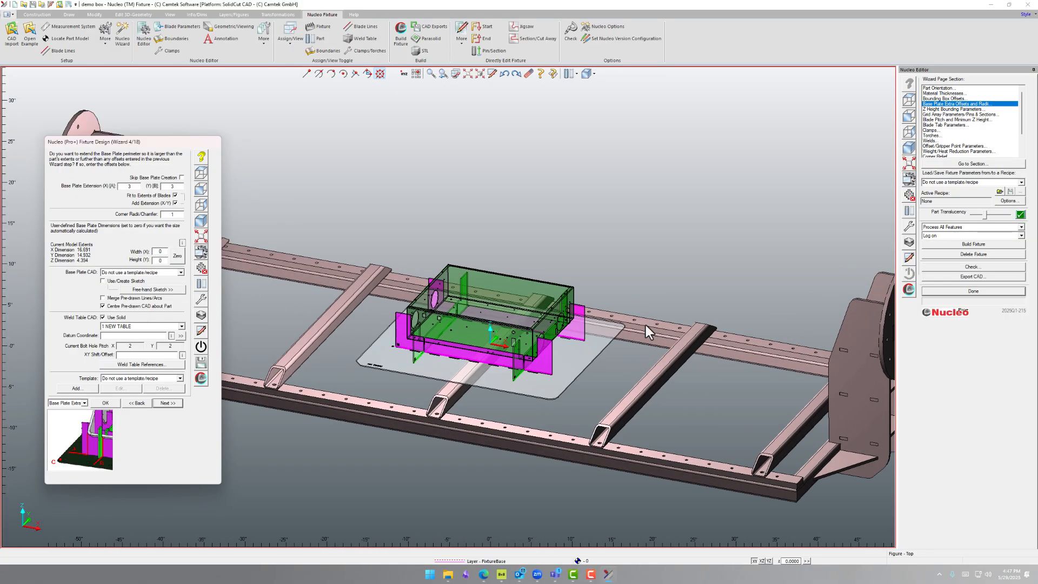
{"action": "left_click", "coordinate": [114, 282]}
{"action": "scroll", "coordinate": [508, 341], "scroll_direction": "down", "scroll_amount": 2}
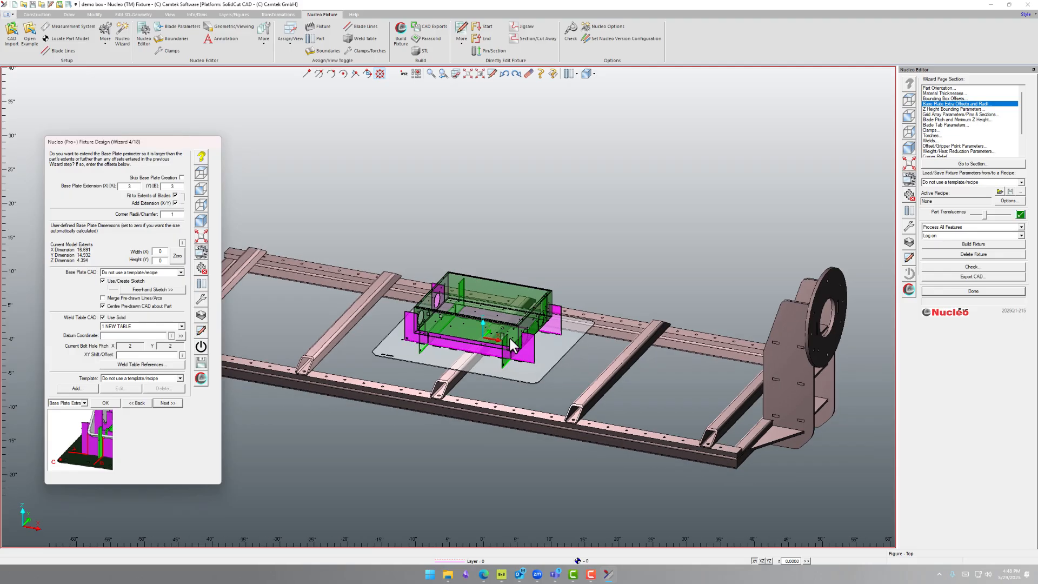